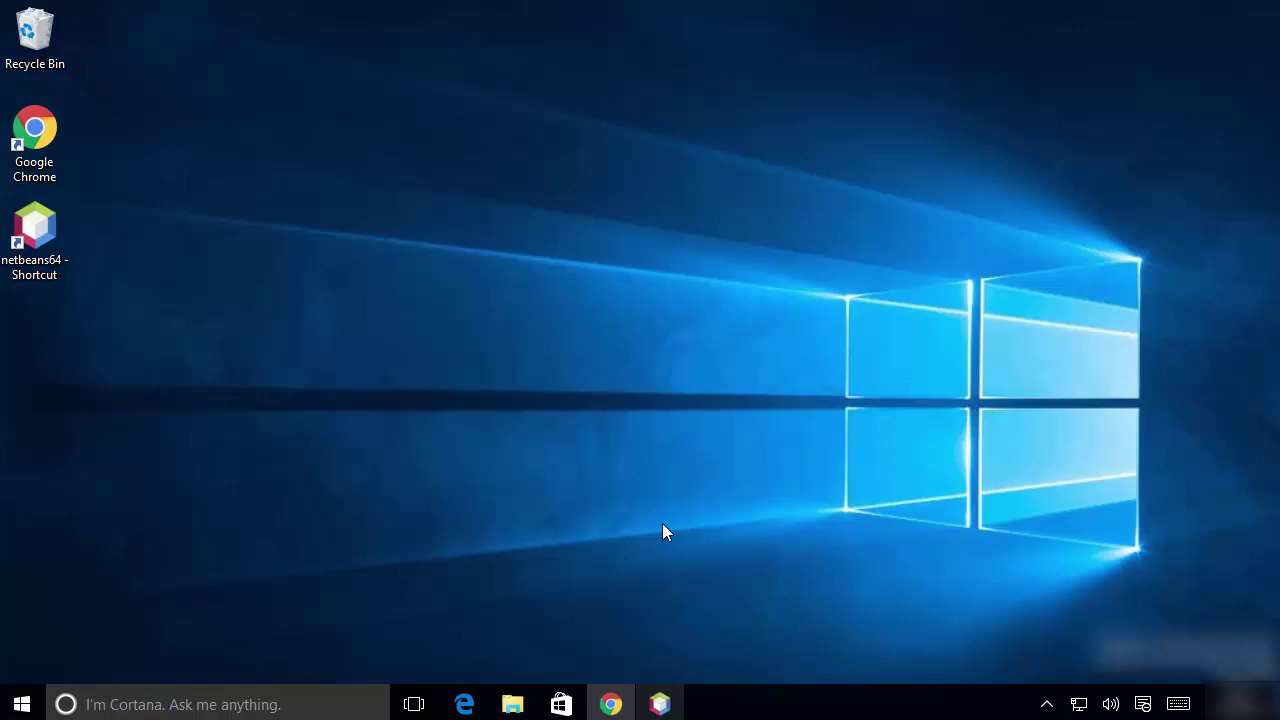
Restore Chrome and open the python.org result from the Google search for 'python'.
key("super+alt+4")
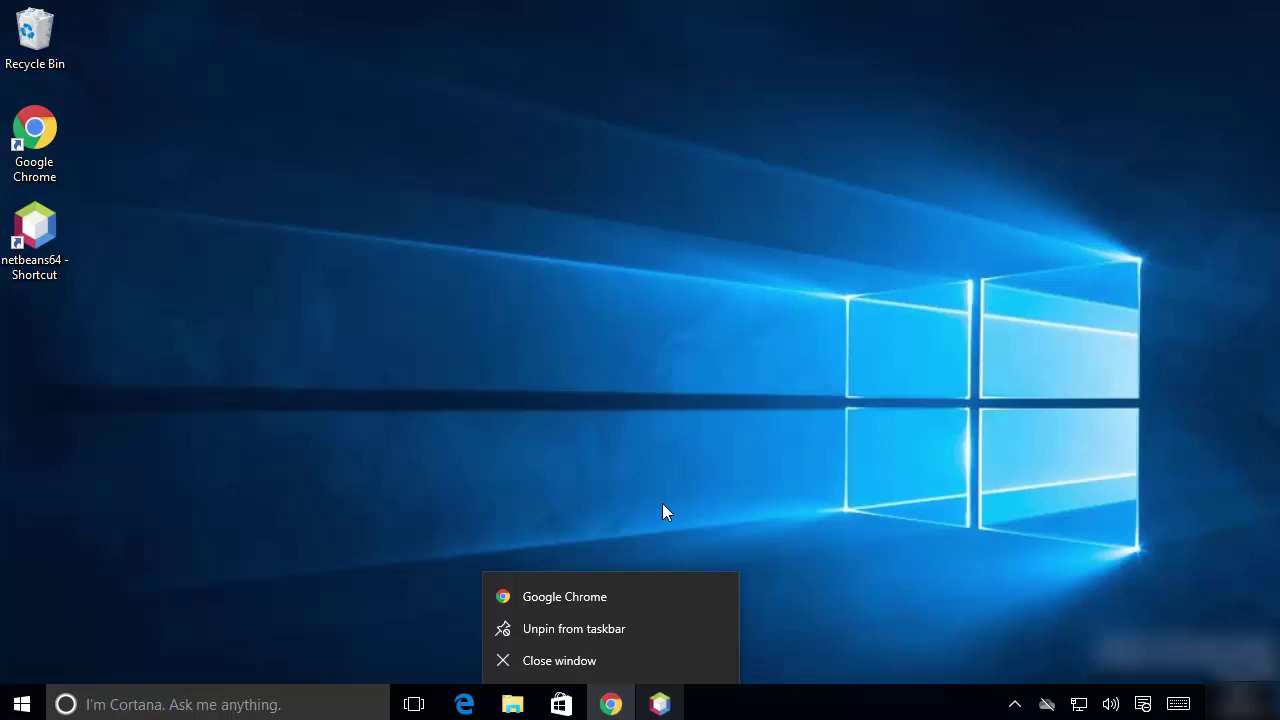
mouse_move(628, 703)
left_click(622, 636)
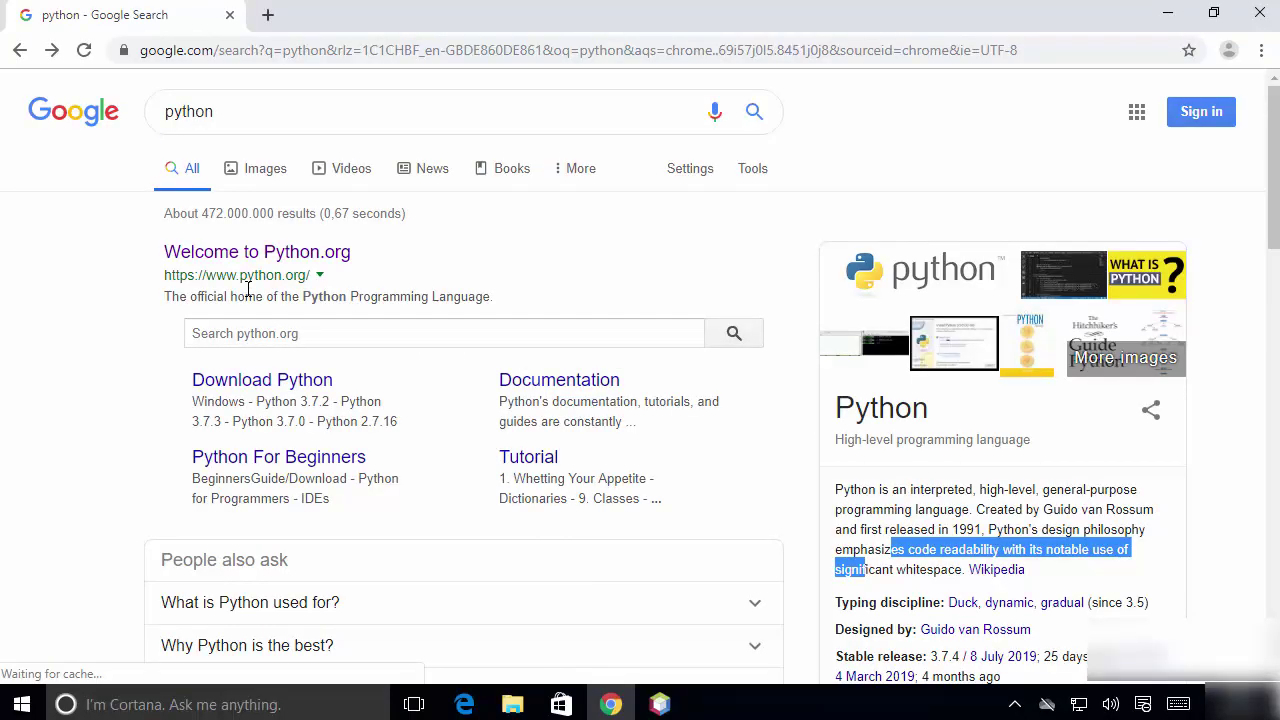
left_click(298, 255)
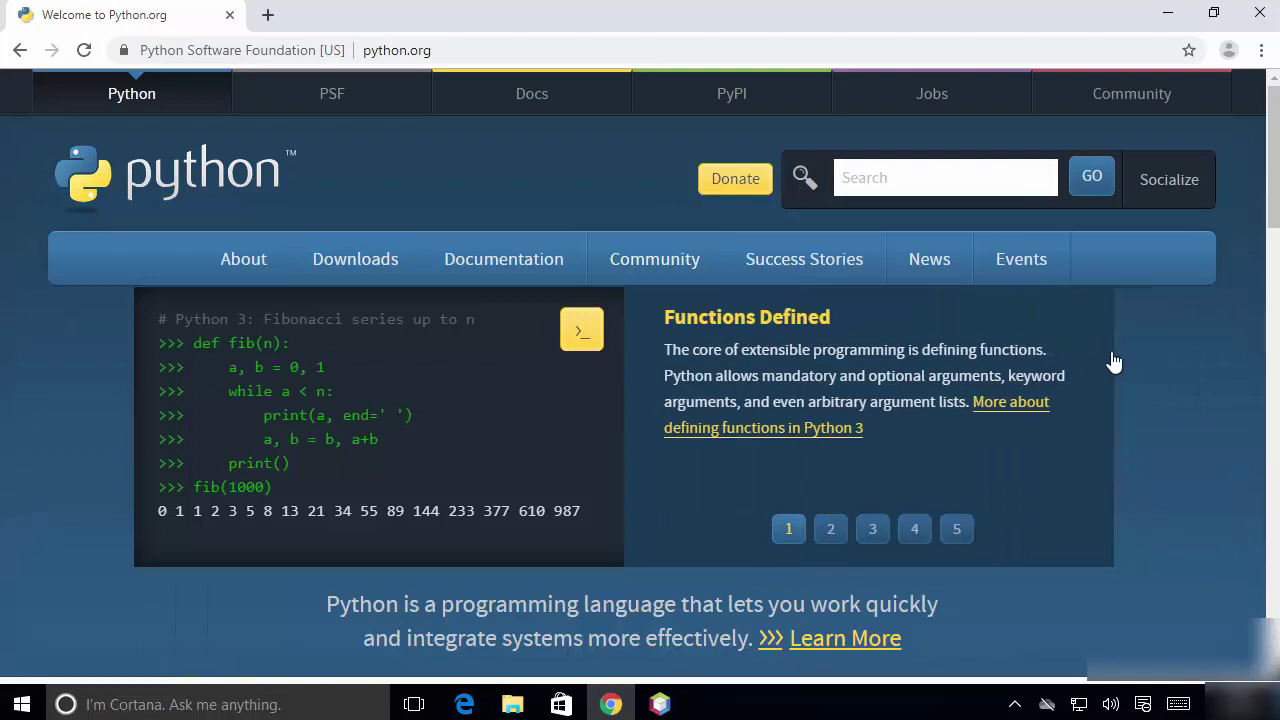
Open the Python 3.7.4 release page and download the Windows x86-64 executable installer.
scroll(1114, 362, "down", 3)
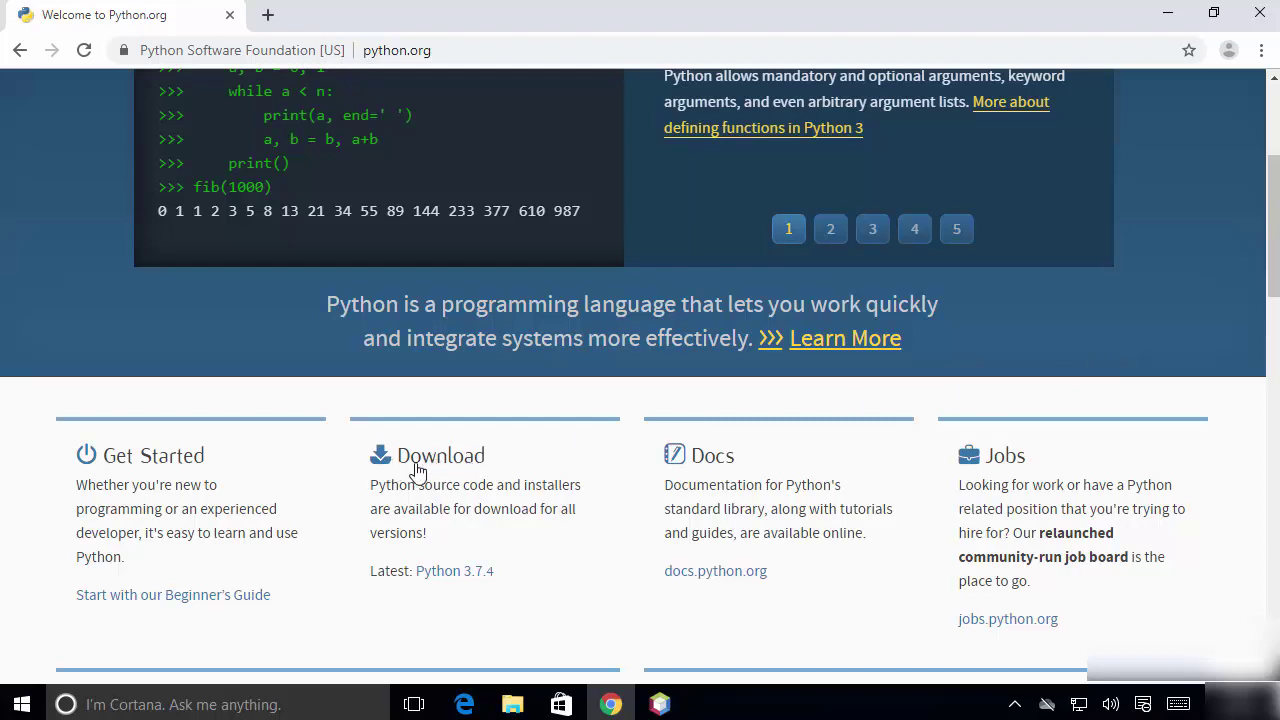
left_click(451, 581)
scroll(348, 363, "down", 2)
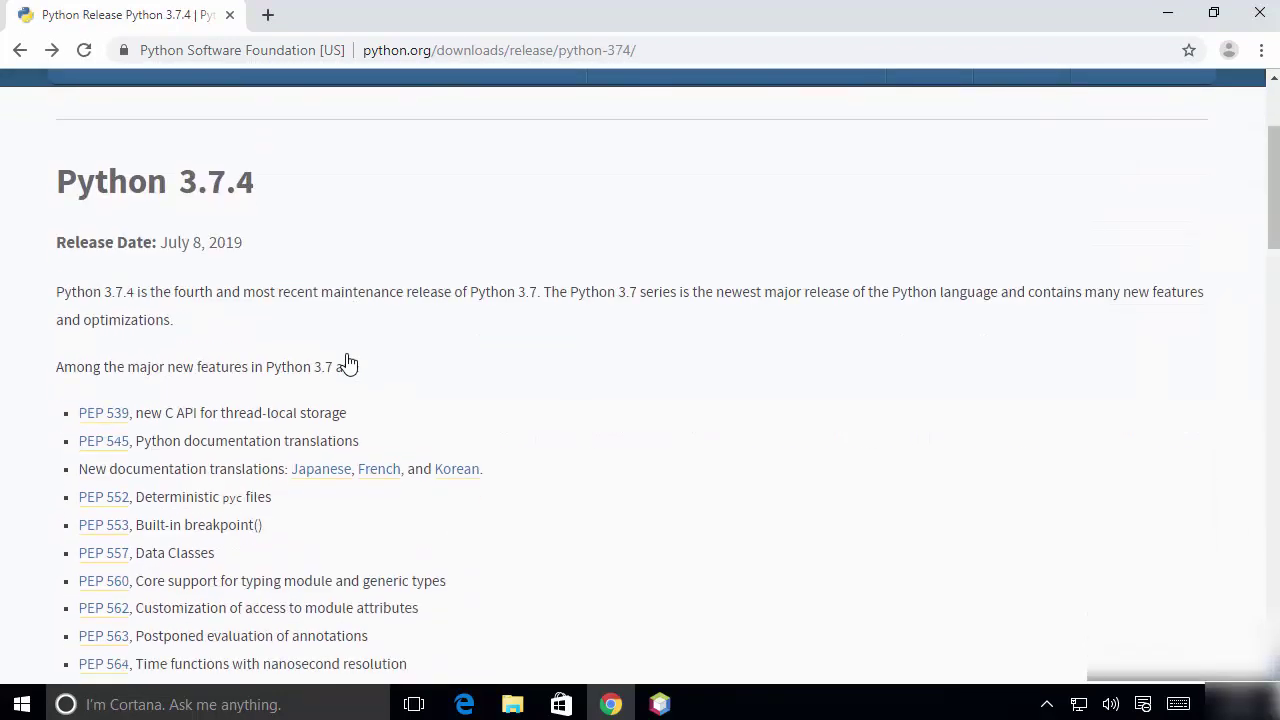
scroll(348, 363, "down", 12)
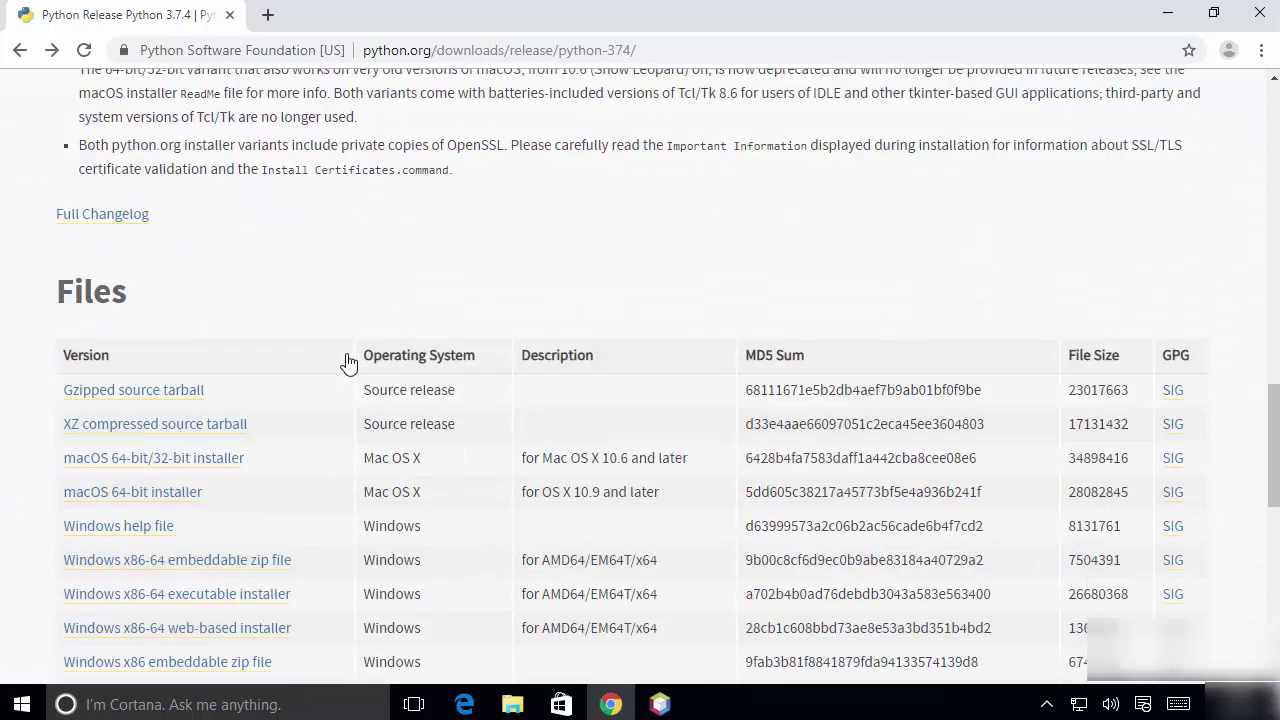
scroll(262, 380, "down", 2)
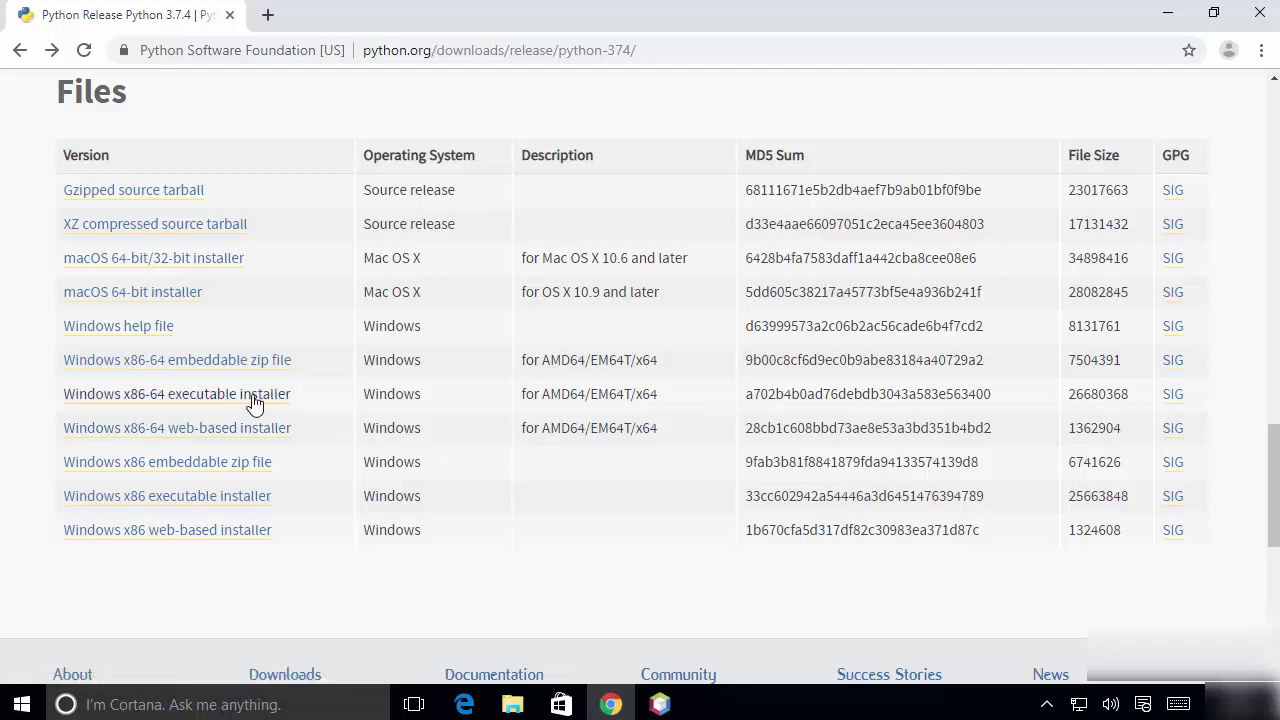
left_click(176, 403)
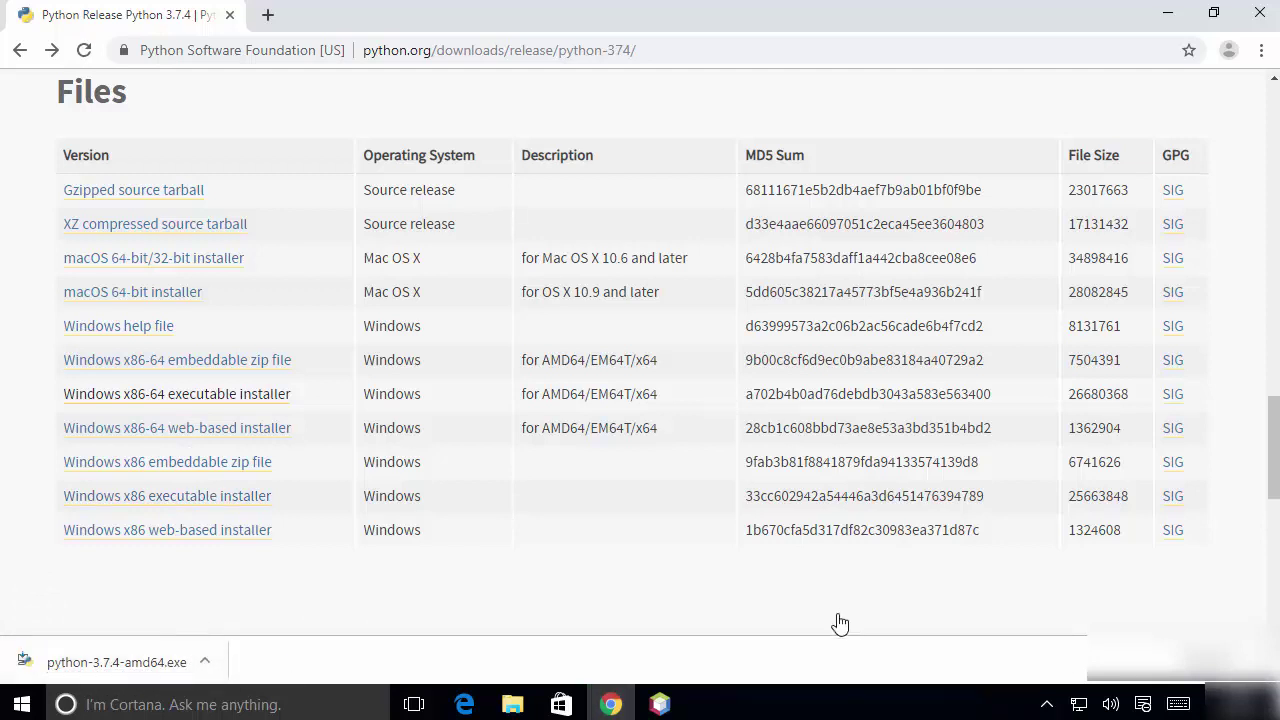
Run python-3.7.4-amd64.exe past the security warning and tick Add Python 3.7 to PATH.
left_click(117, 662)
left_click(1167, 20)
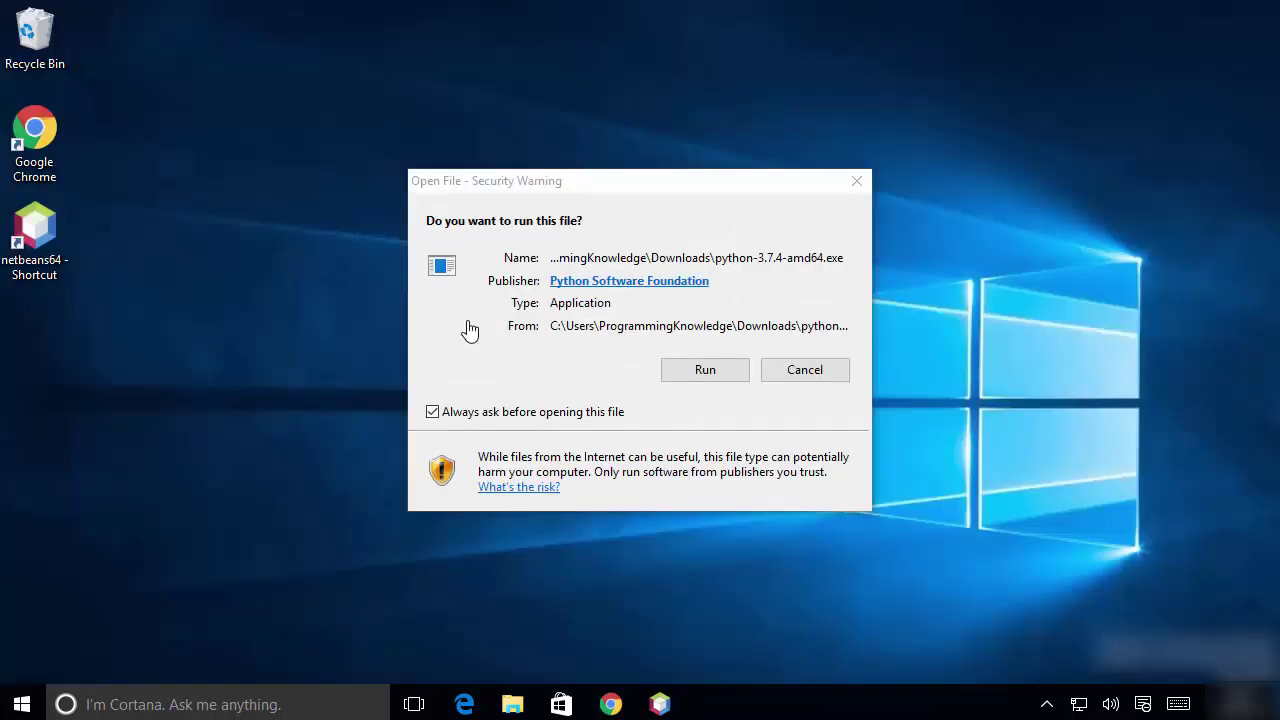
left_click(690, 376)
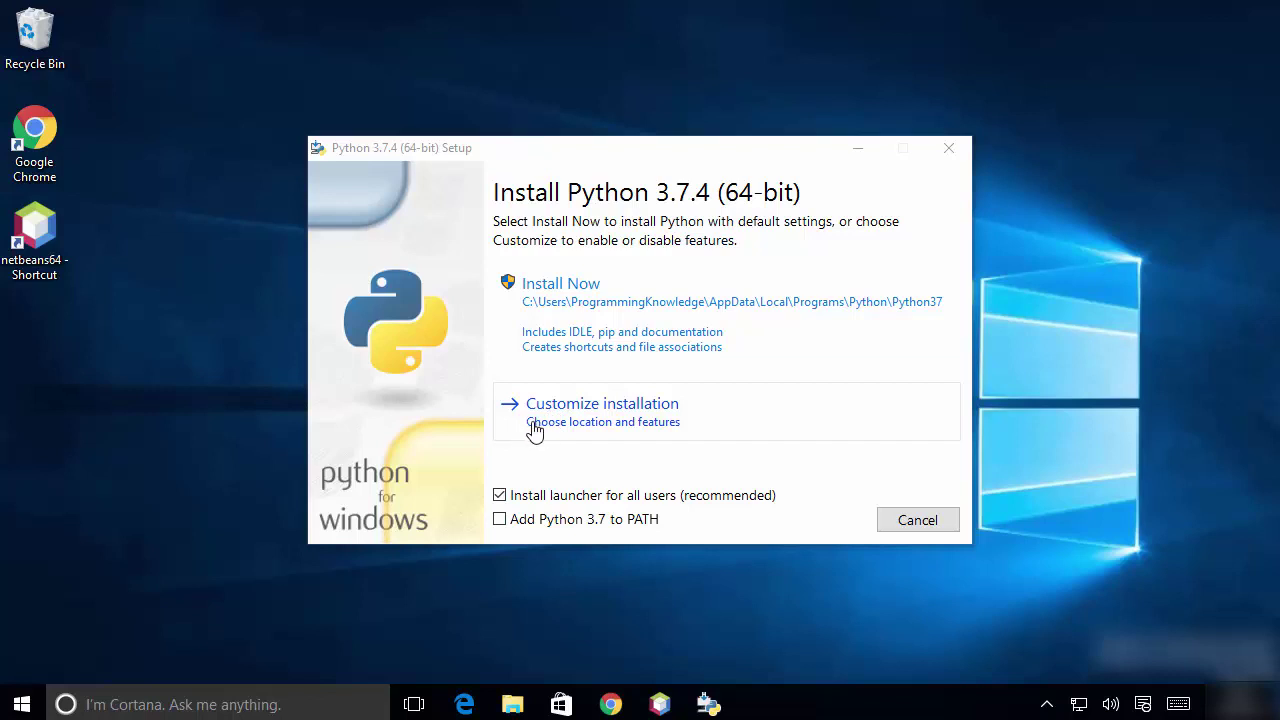
left_click(499, 520)
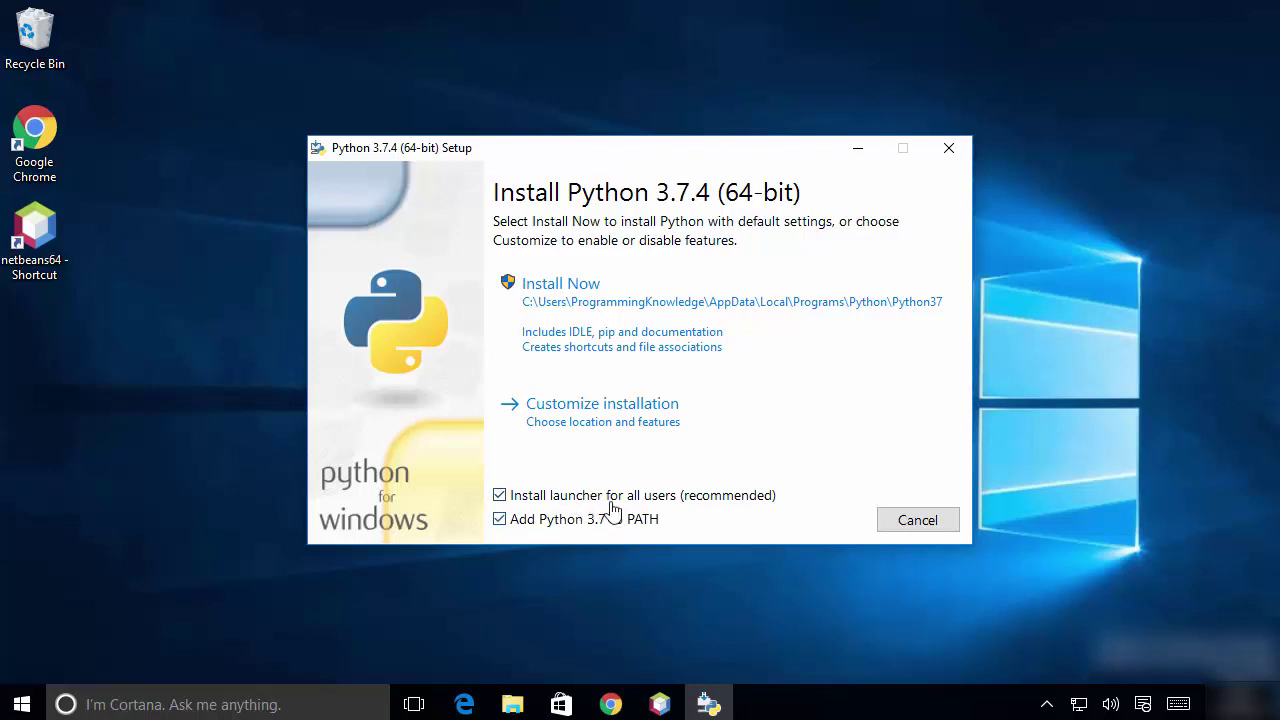
Choose Customize installation, keep all optional features, and reach the Advanced Options page.
left_click(595, 423)
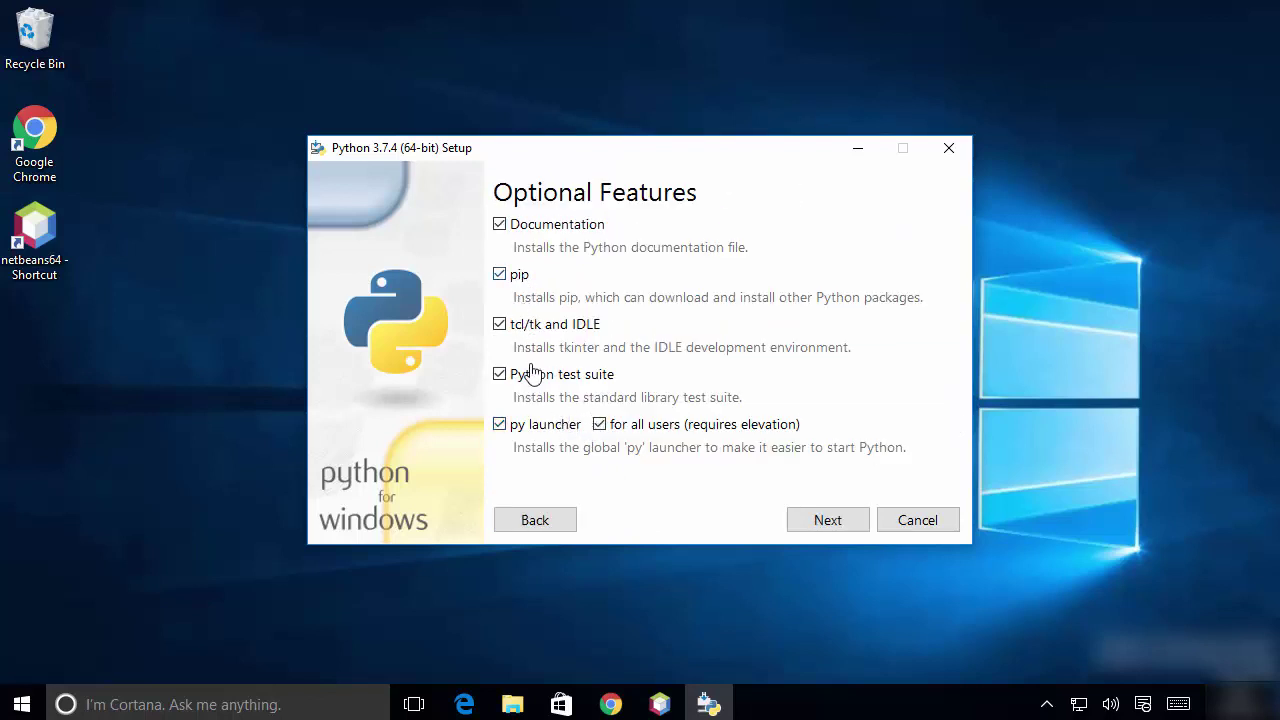
left_click(808, 528)
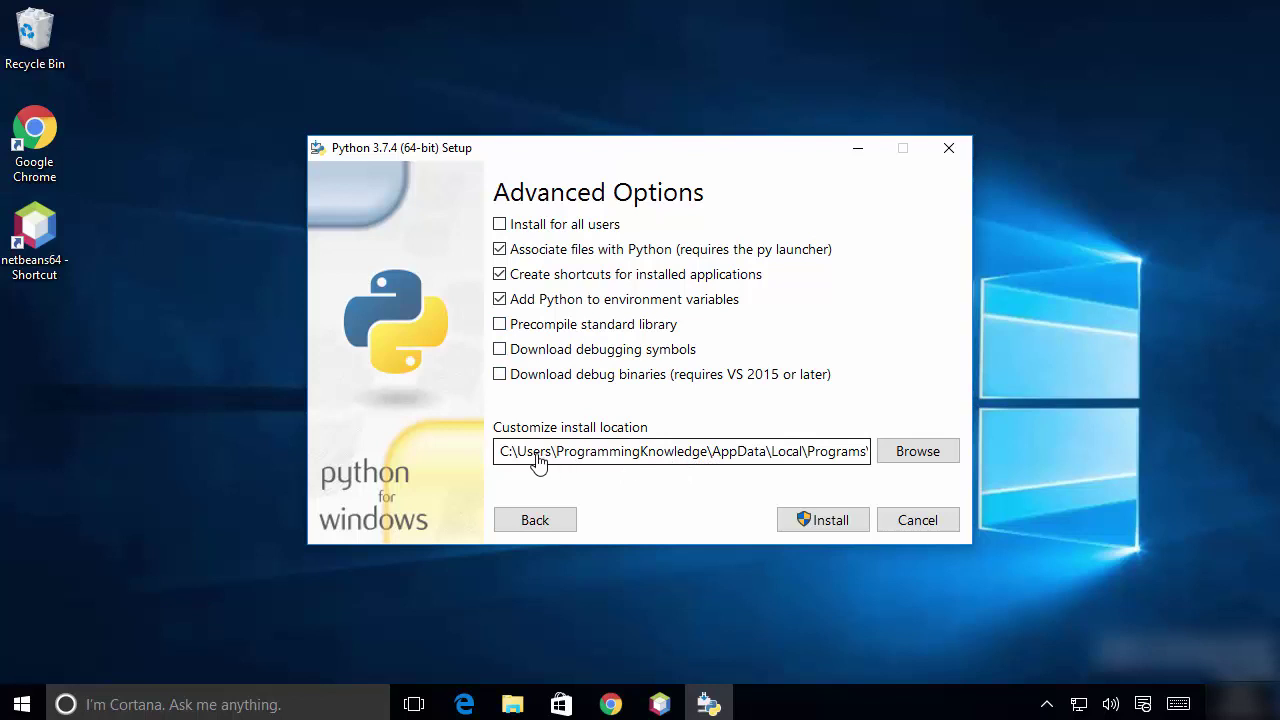
mouse_move(529, 457)
left_mouse_down()
mouse_move(860, 458)
mouse_move(663, 466)
mouse_move(486, 451)
mouse_move(520, 457)
left_mouse_up()
Shorten the custom install location to C:\Python\Python37.
left_click(781, 465)
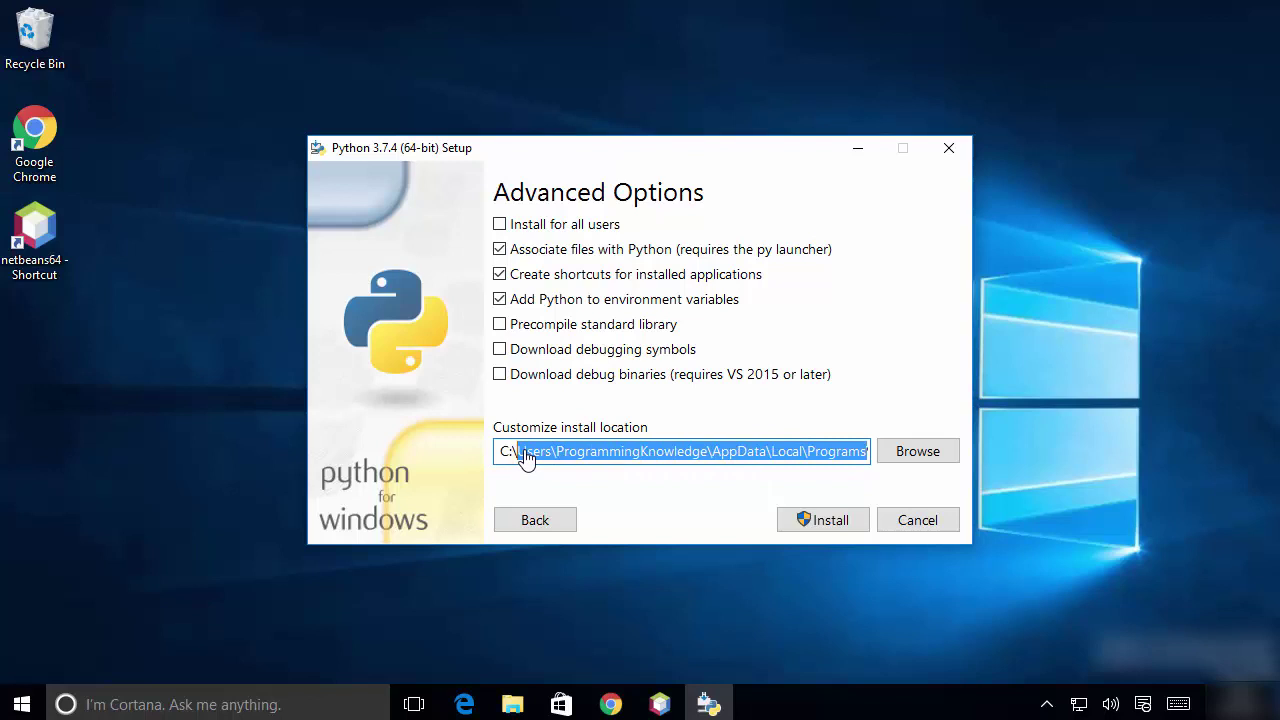
key("Delete")
key("Delete")
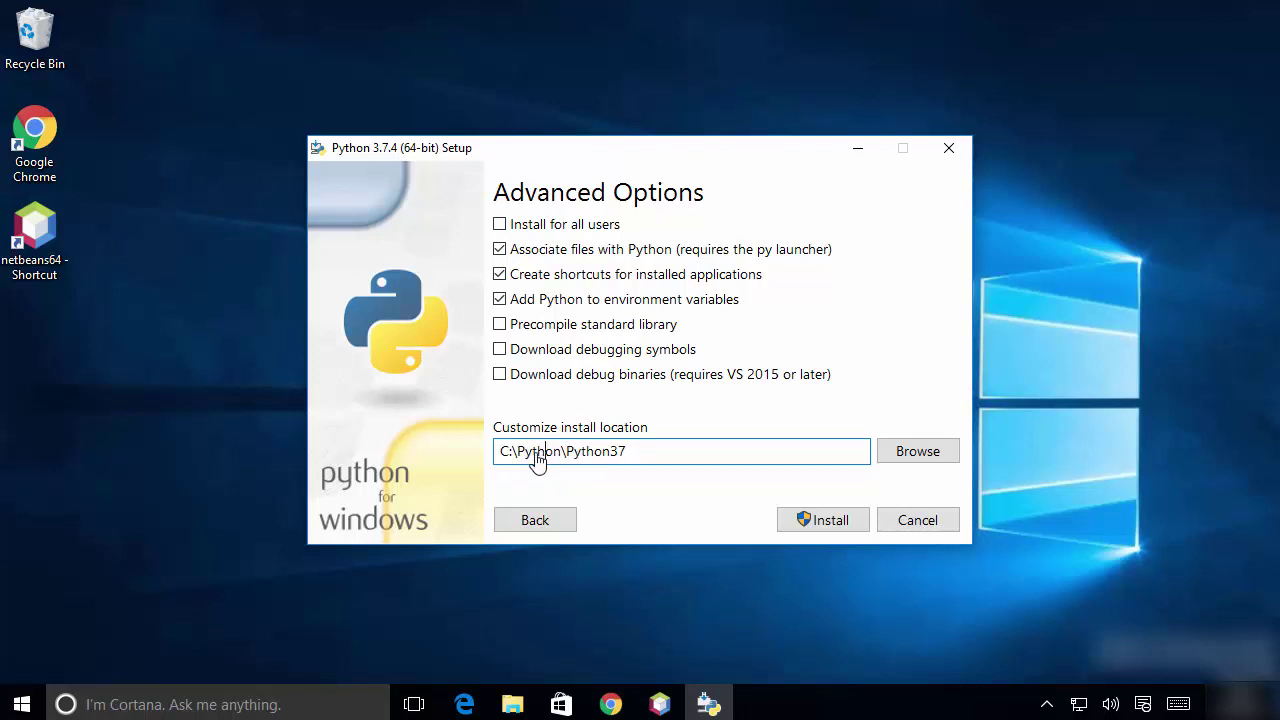
left_click_drag(563, 458, 517, 452)
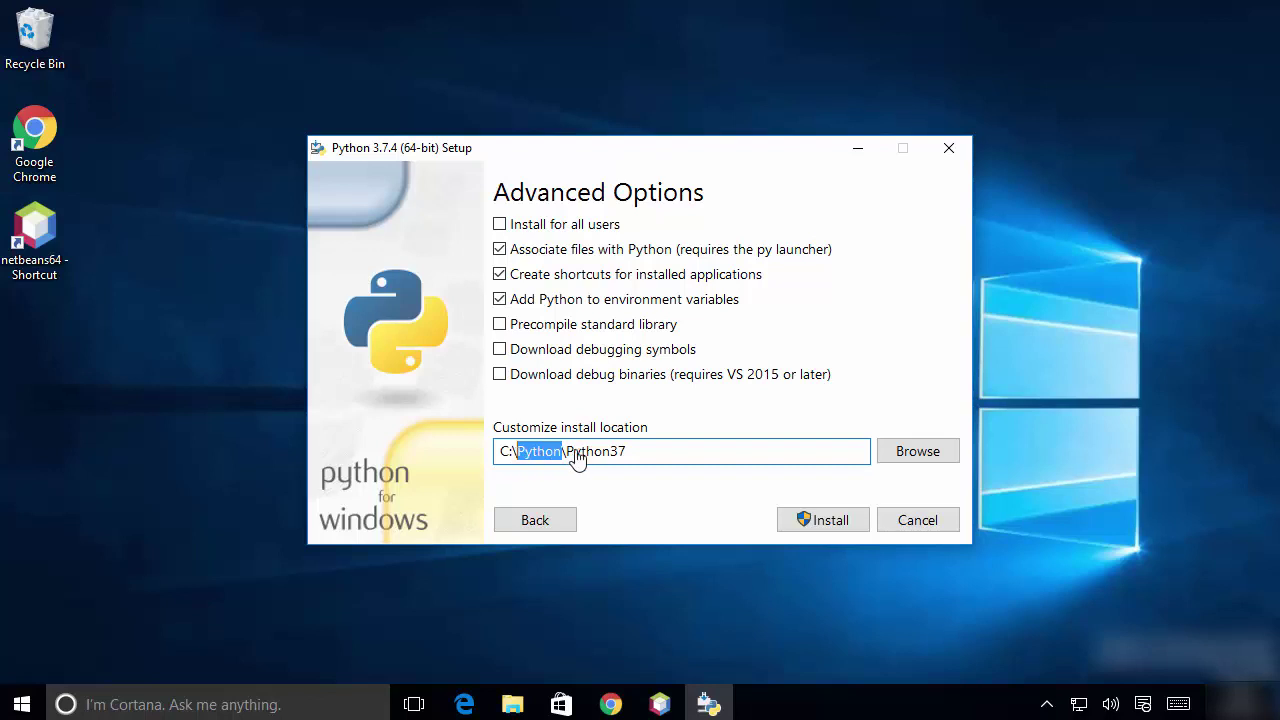
left_click(515, 705)
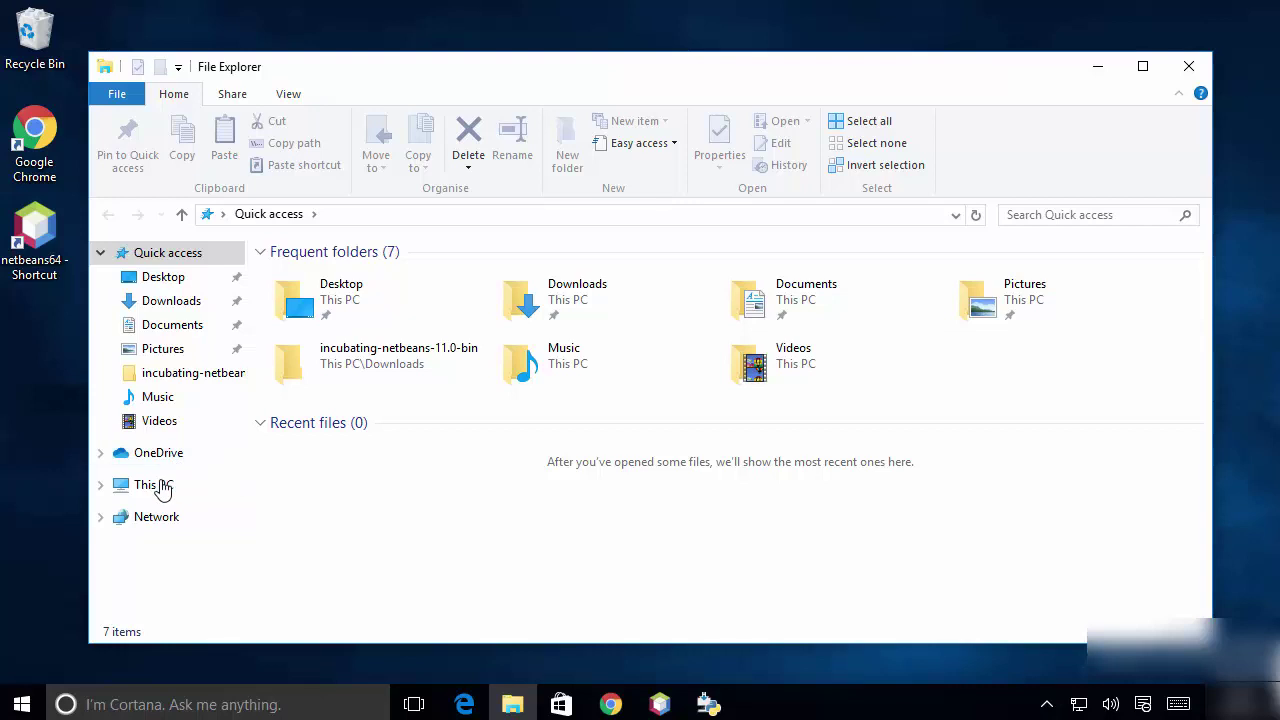
Create a folder named Python at the root of Local Disk (C:), then minimize File Explorer.
left_click(163, 484)
double_click(355, 460)
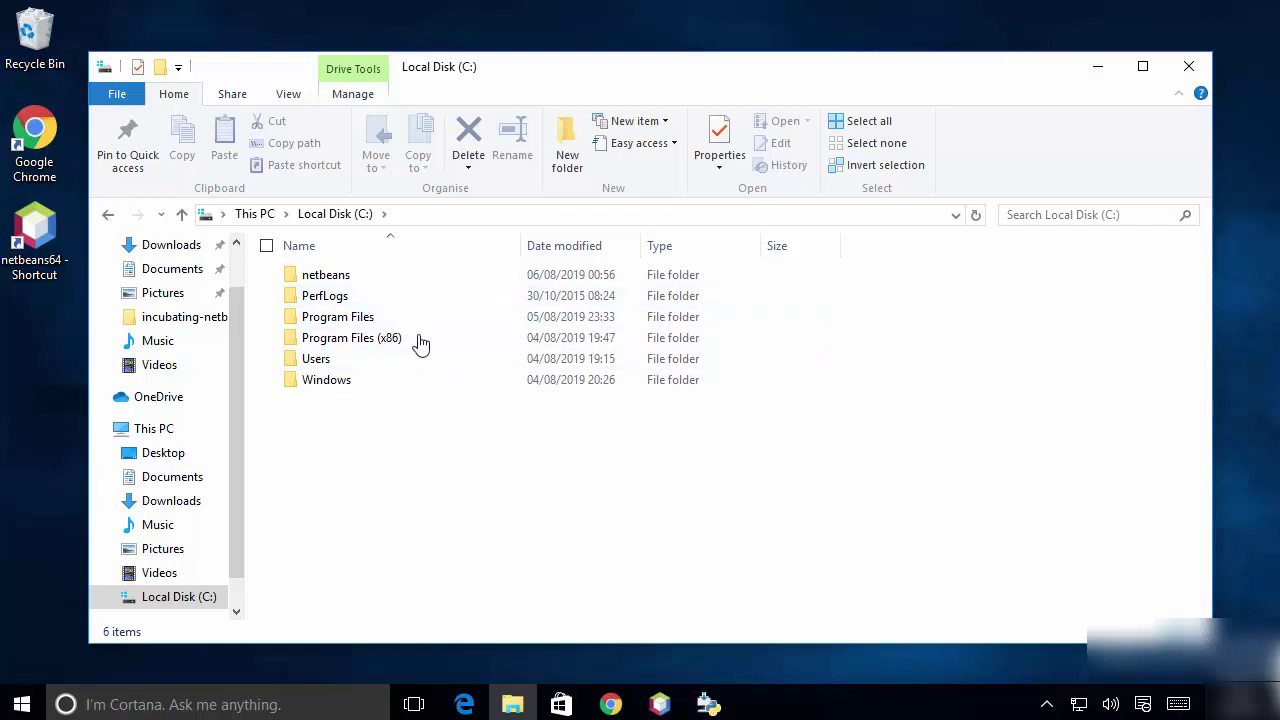
right_click(340, 442)
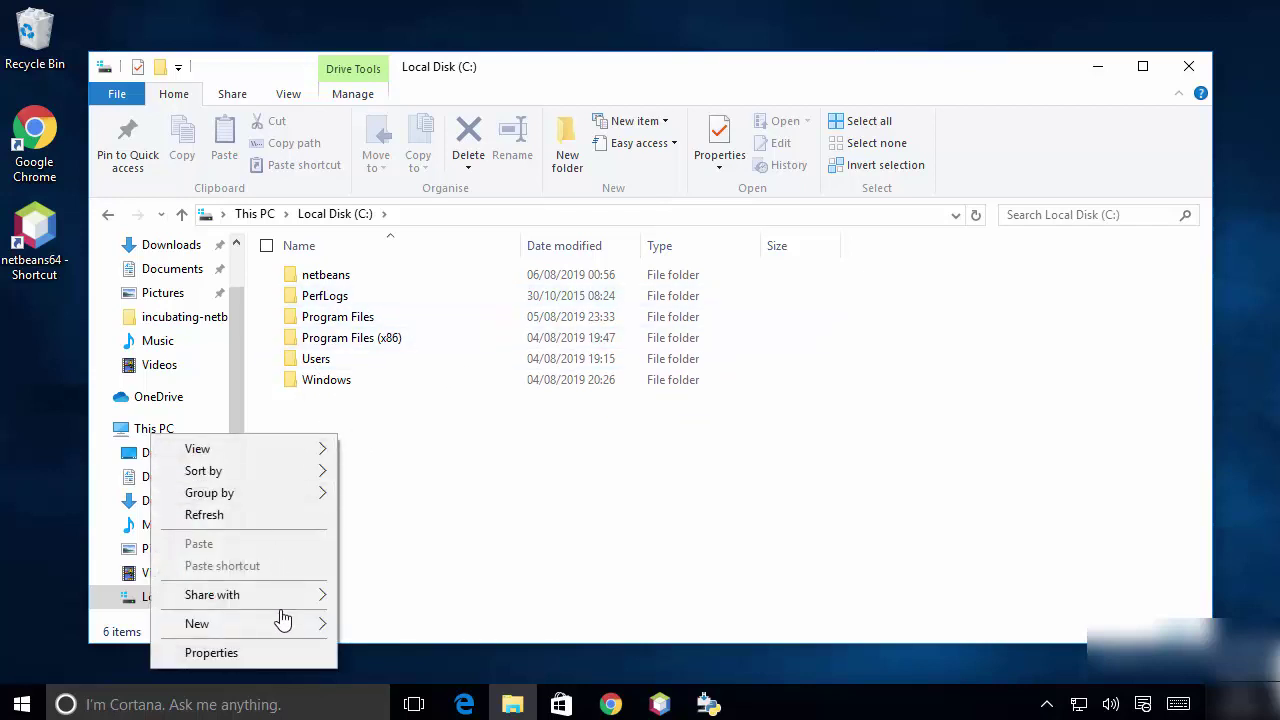
mouse_move(295, 626)
left_click(112, 630)
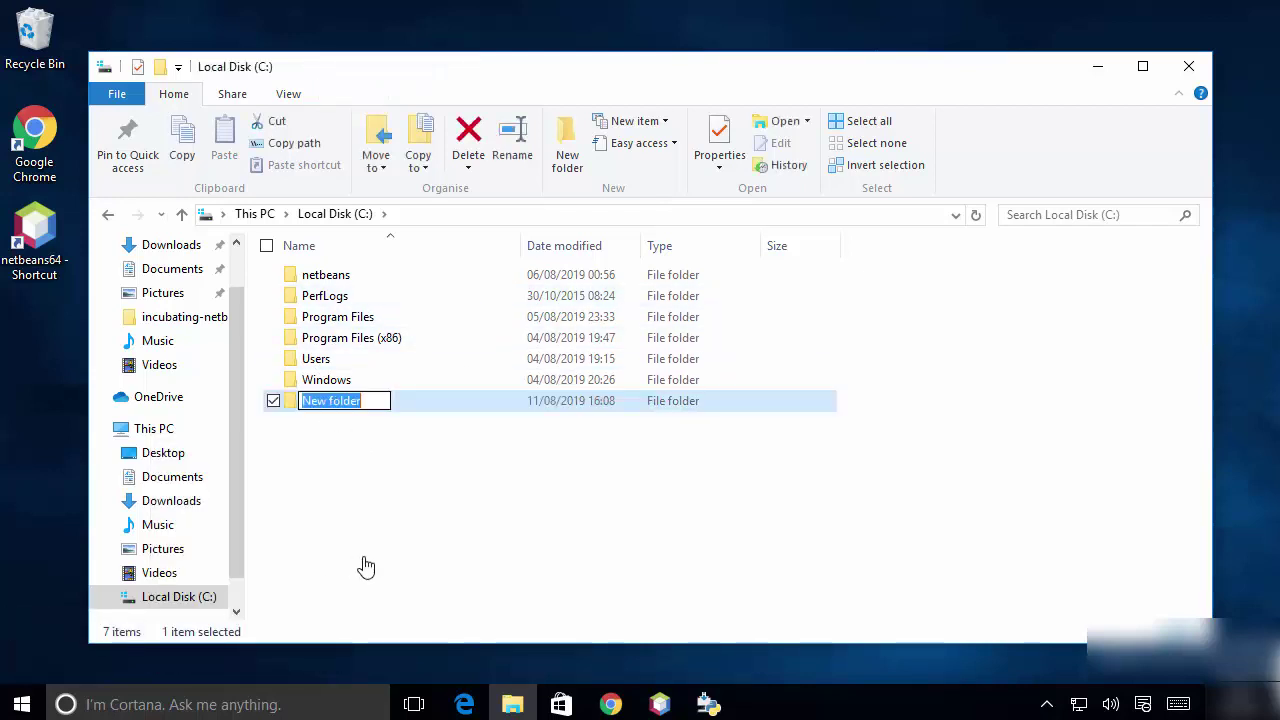
type("Python")
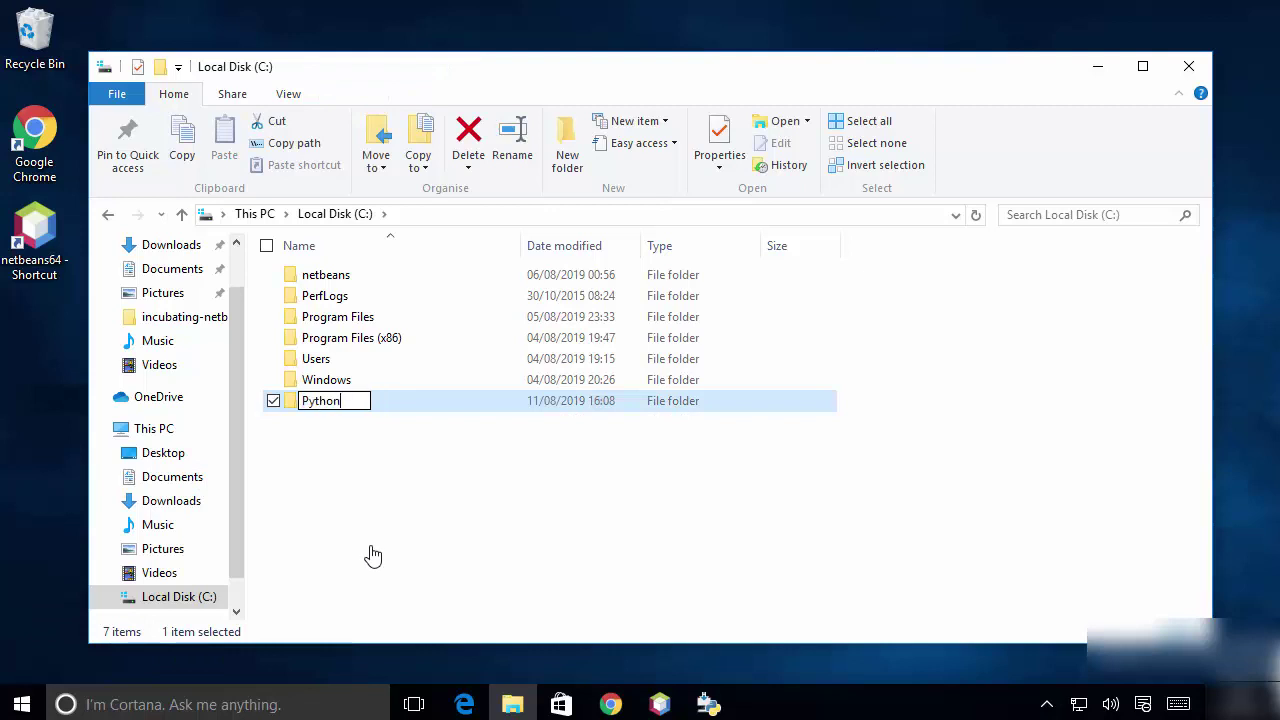
key("Return")
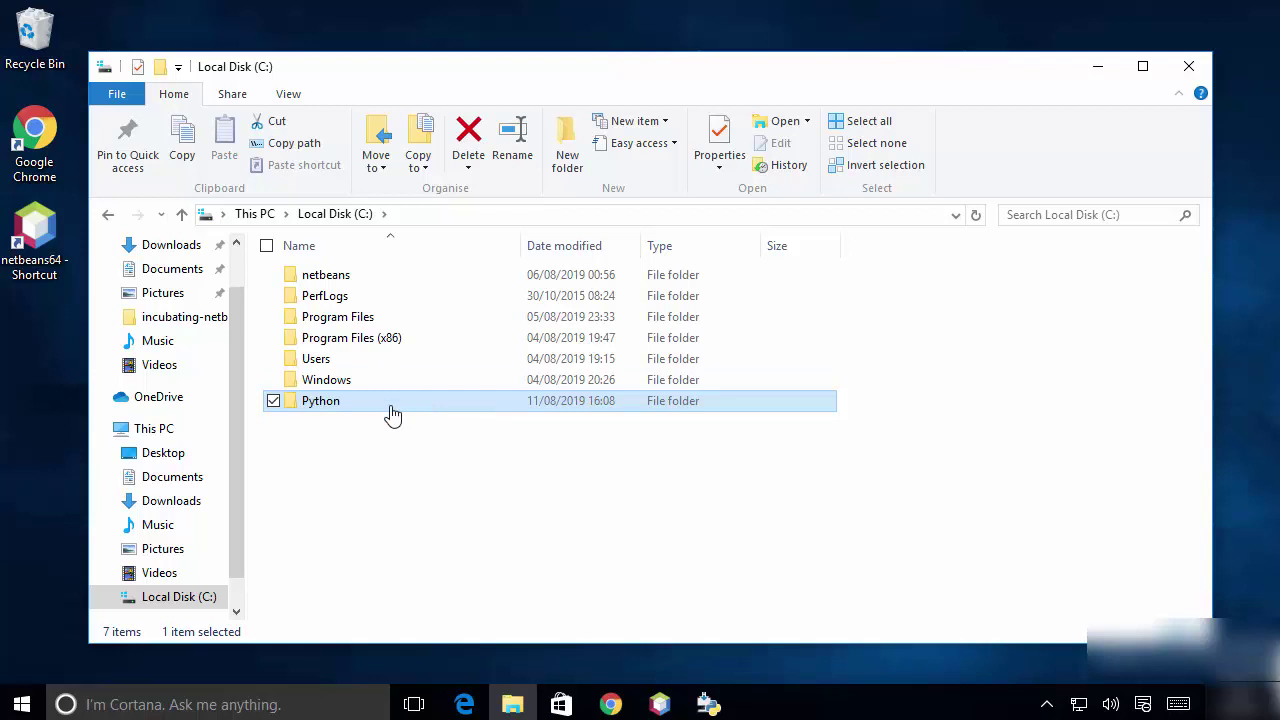
left_click(1097, 70)
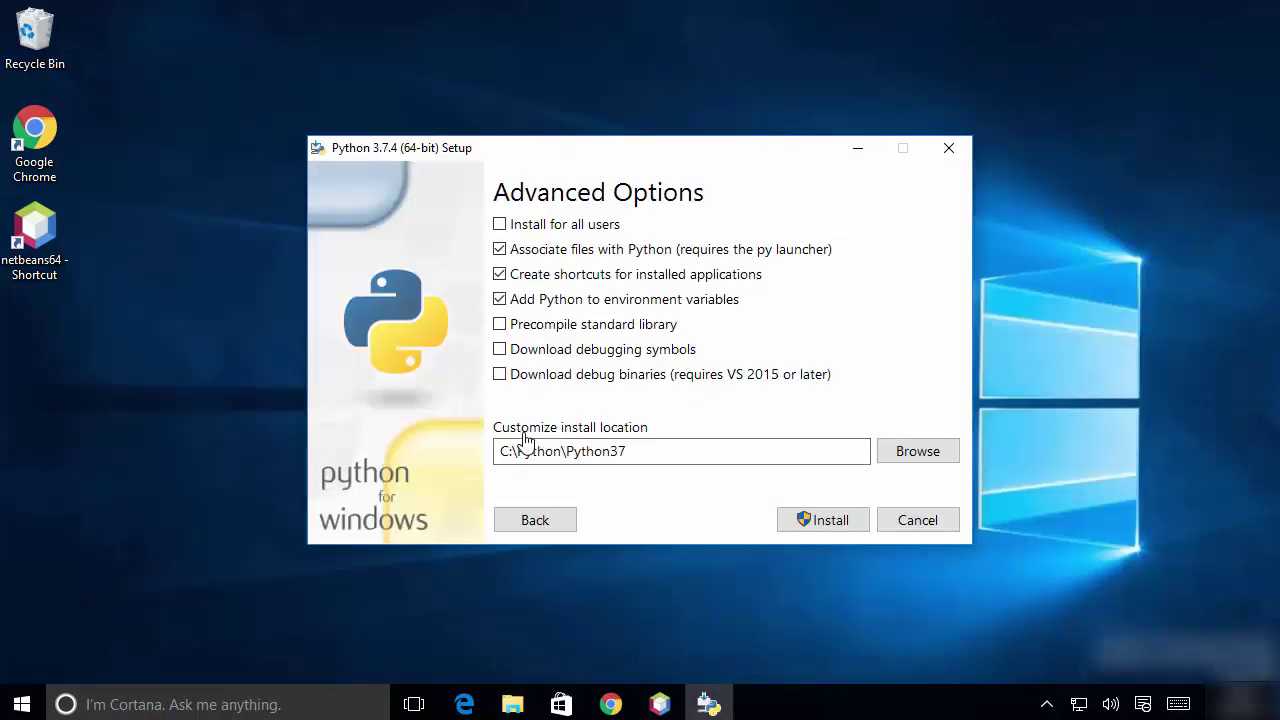
Install Python 3.7.4 to C:\Python\Python37, approving the UAC prompt, and close the finished setup.
left_click_drag(502, 455, 641, 457)
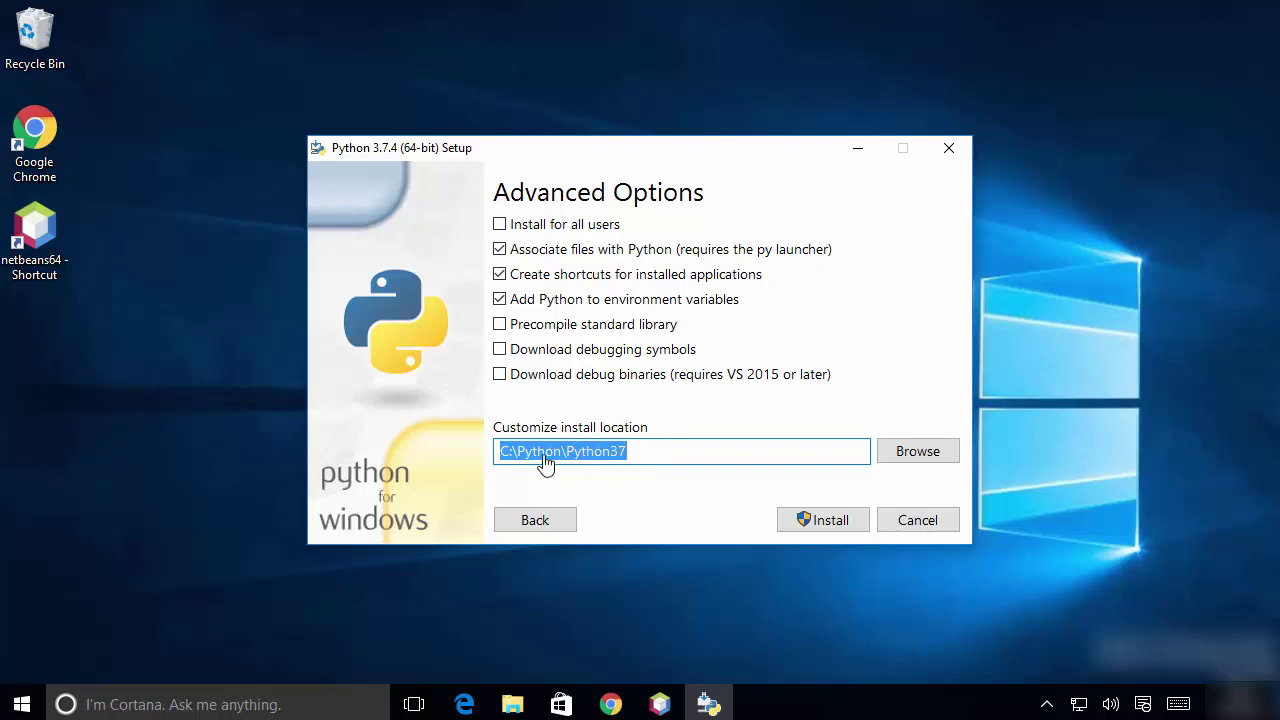
left_click(799, 522)
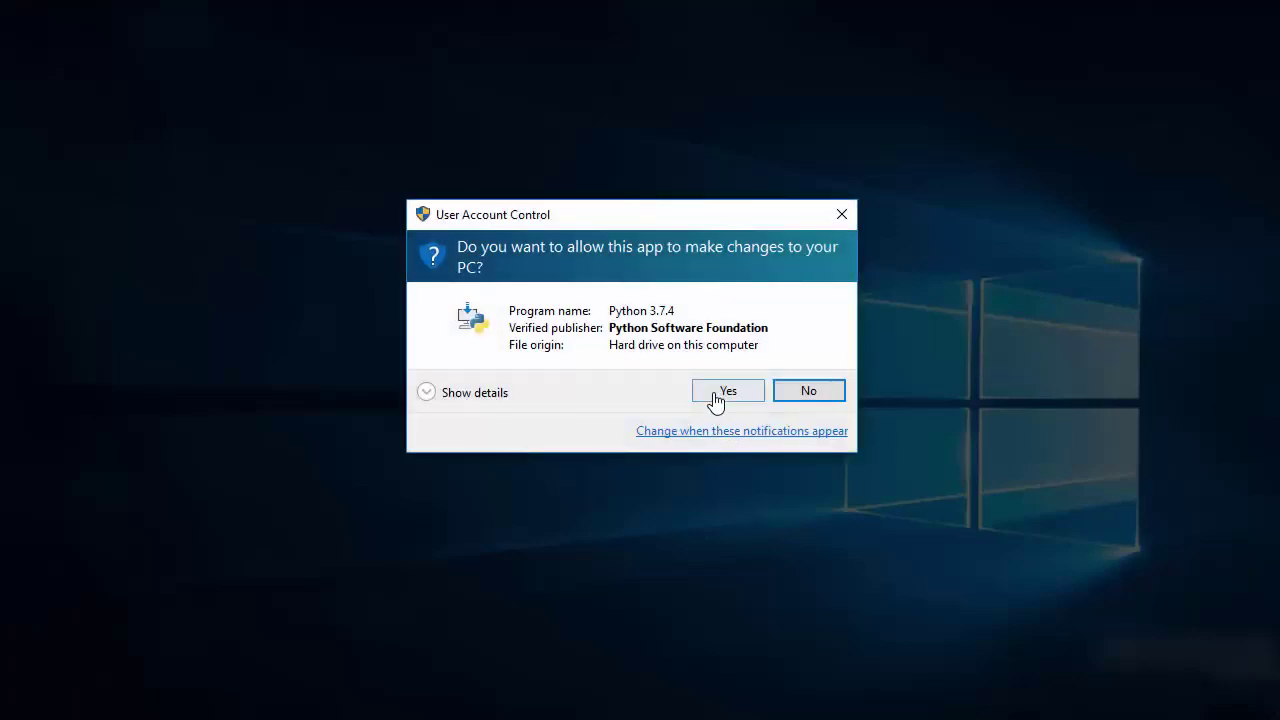
left_click(716, 396)
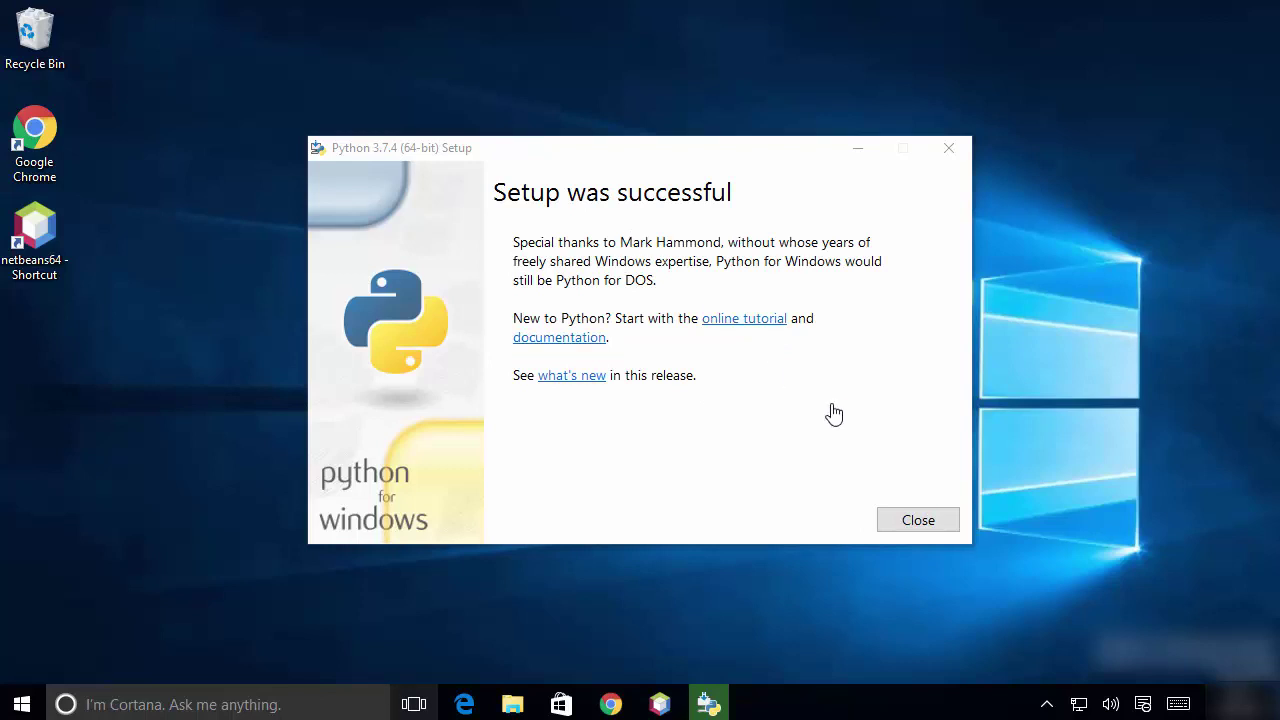
left_click(918, 524)
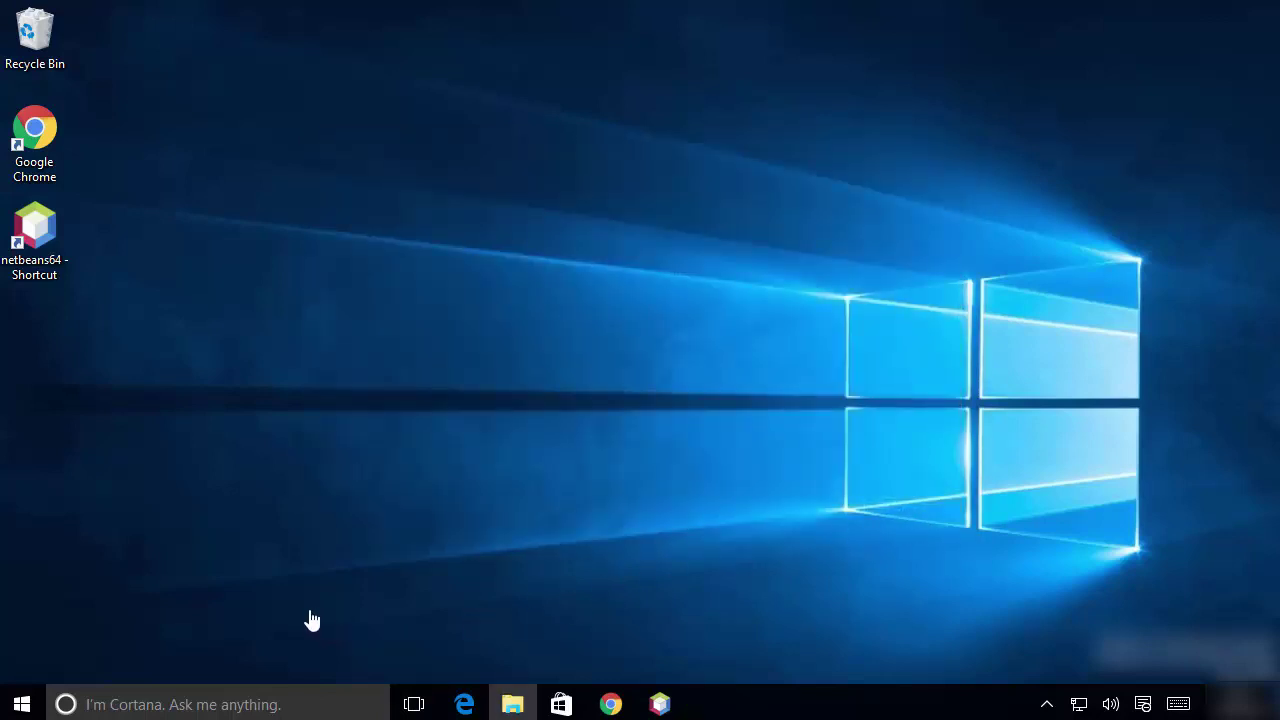
Show all apps in Start and expand Recently added to list IDLE and Python 3.7 (64-bit).
left_click(22, 704)
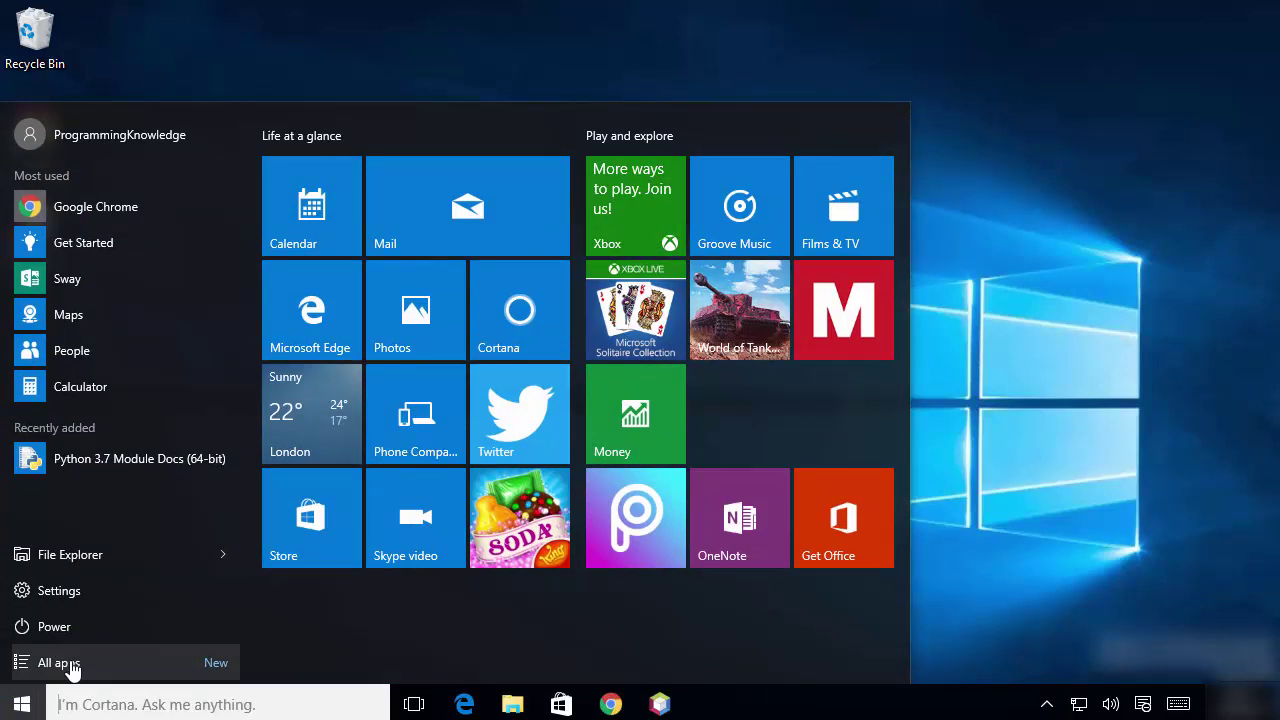
left_click(58, 663)
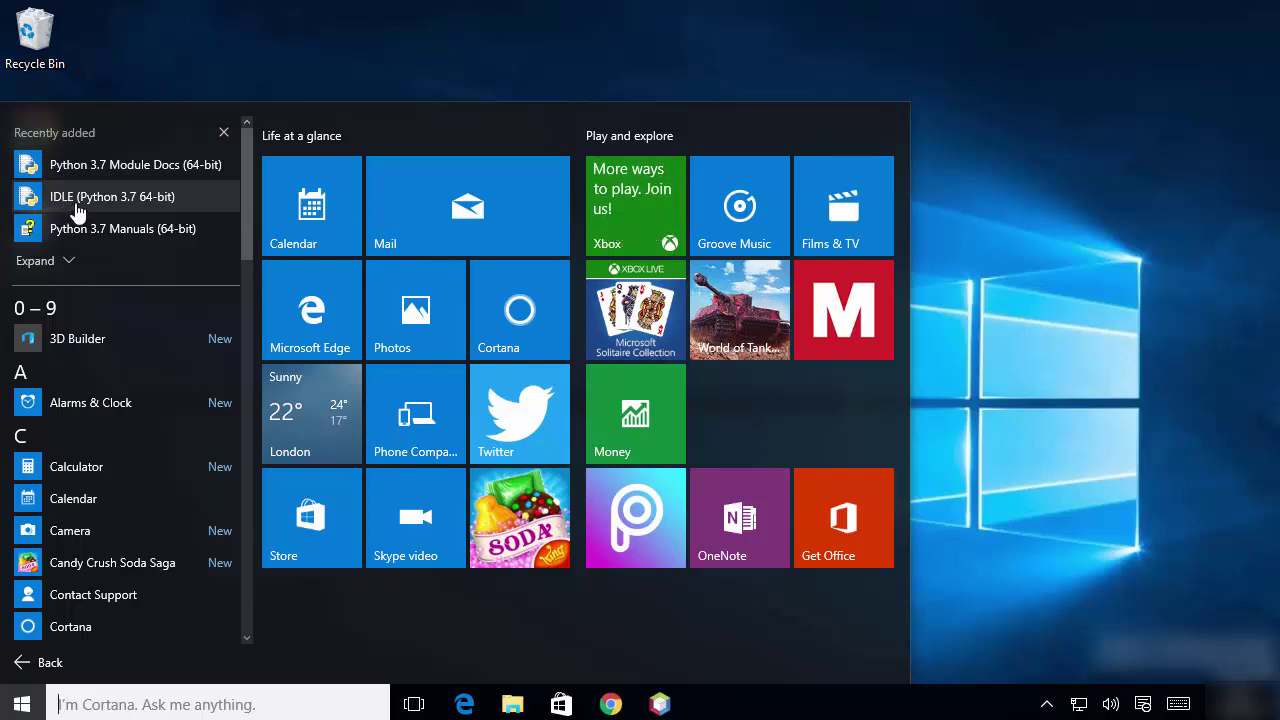
left_click(58, 262)
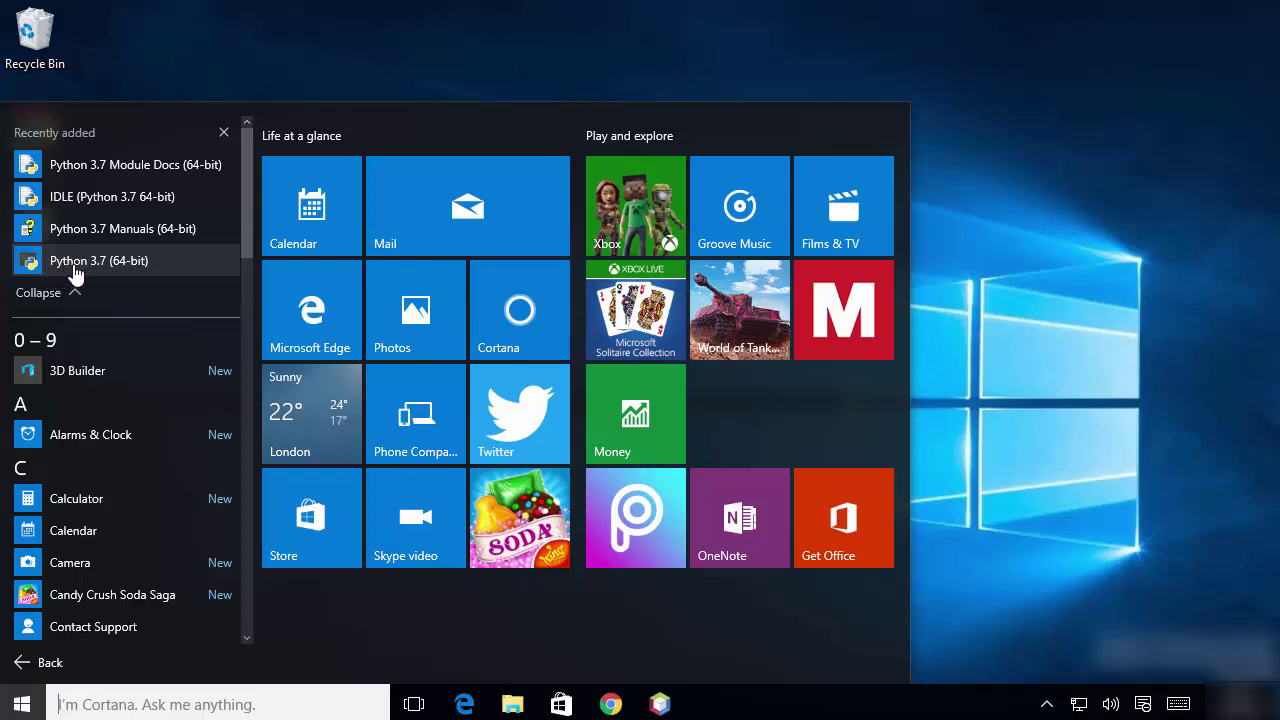
Launch IDLE (Python 3.7 64-bit) and open Options > Configure IDLE.
left_click(77, 208)
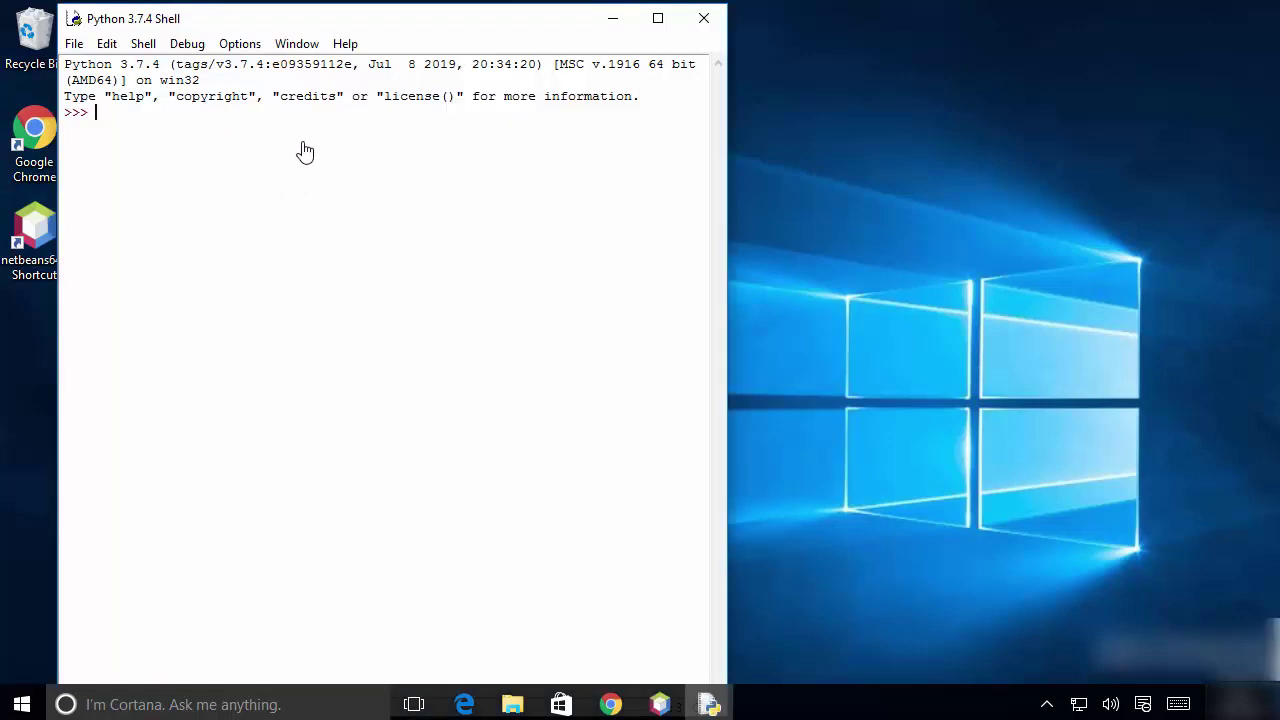
left_click(240, 44)
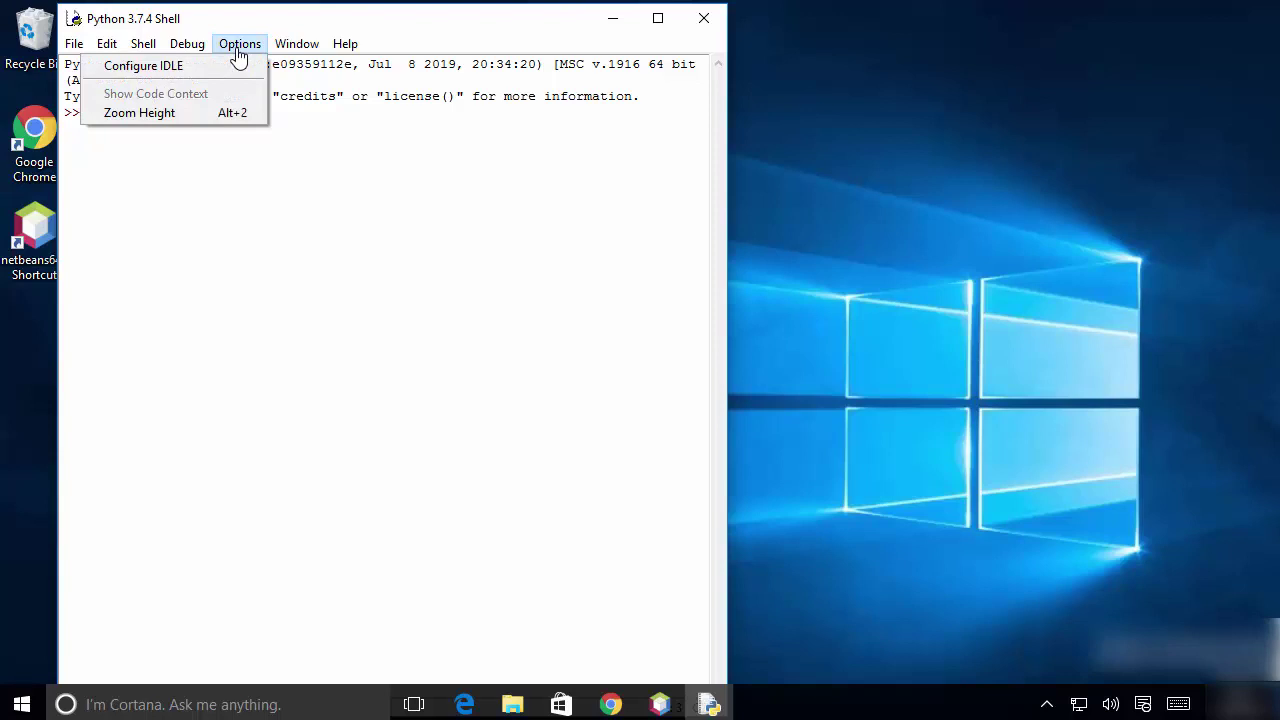
left_click(145, 70)
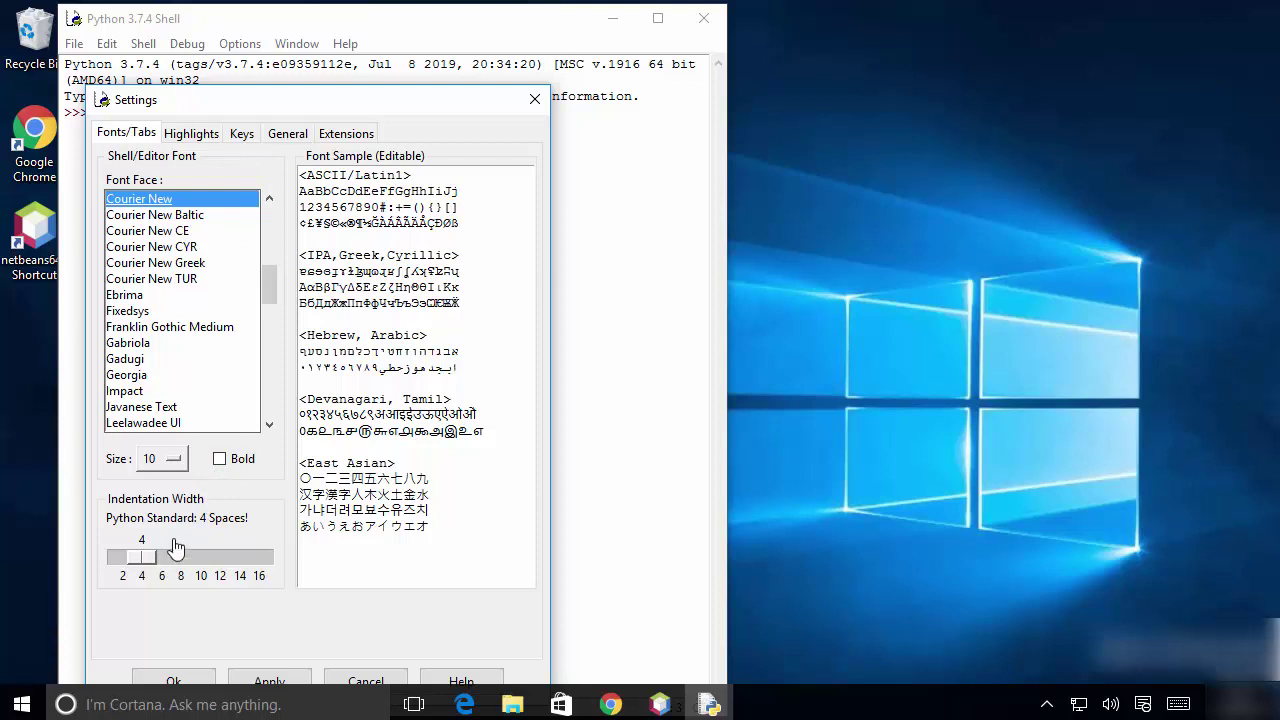
Set IDLE's shell font size to 16, apply it, and close Settings.
left_click(162, 459)
left_click(163, 458)
left_click(166, 460)
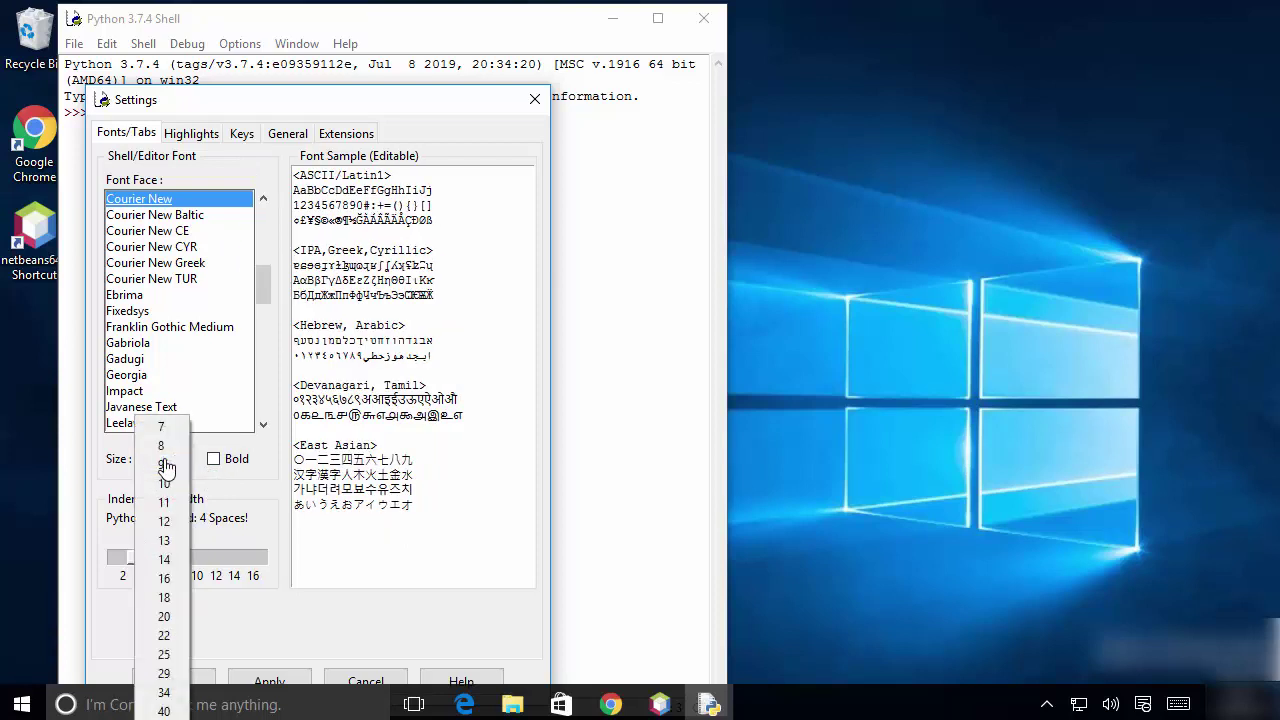
left_click(166, 578)
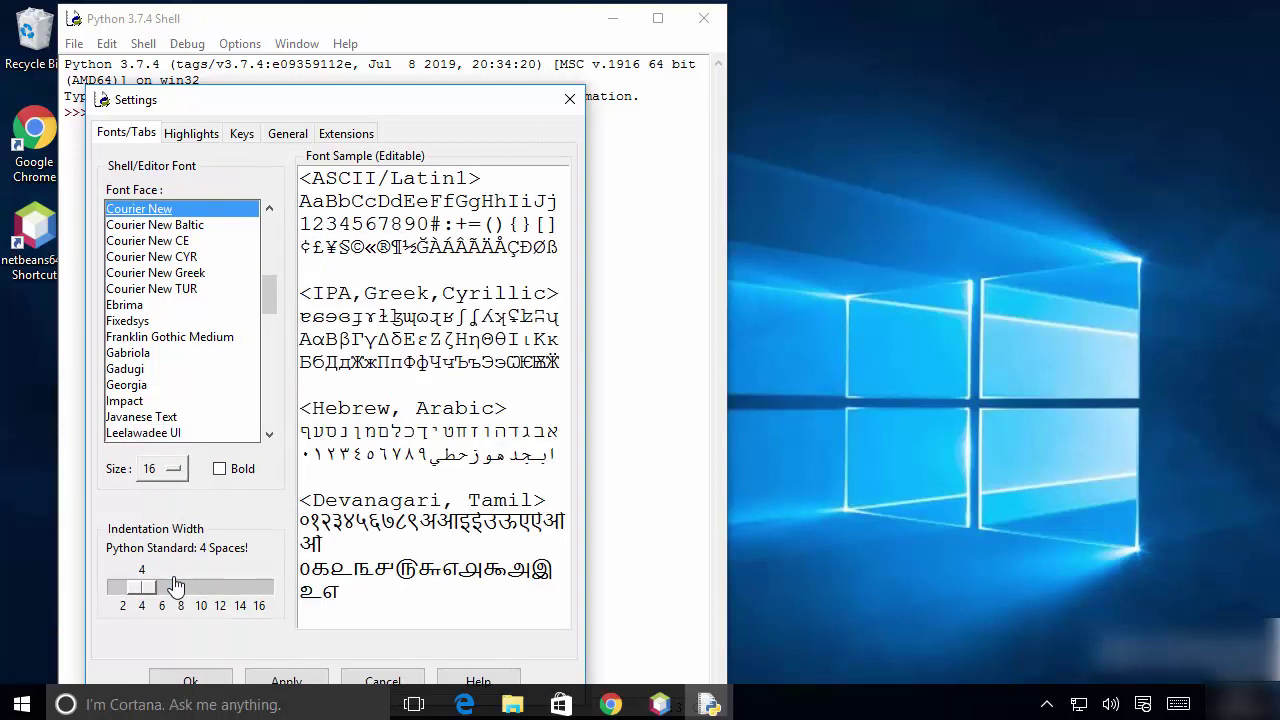
left_click(285, 682)
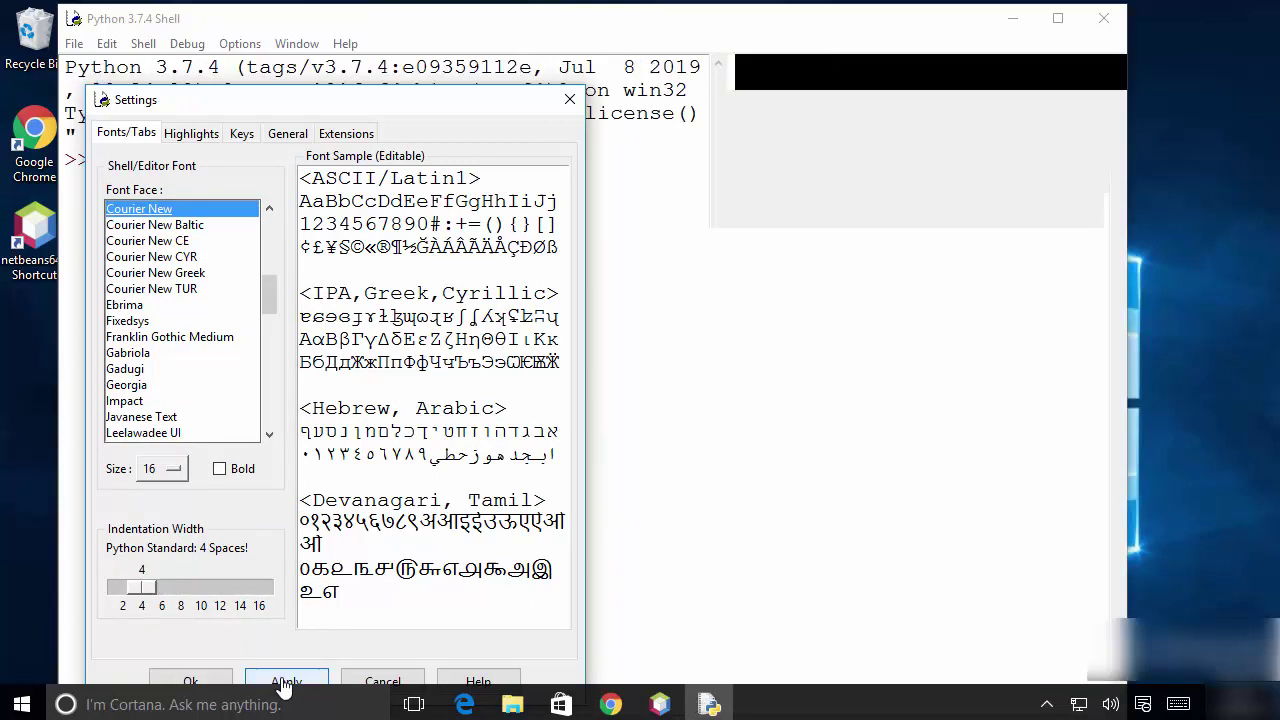
left_click(198, 679)
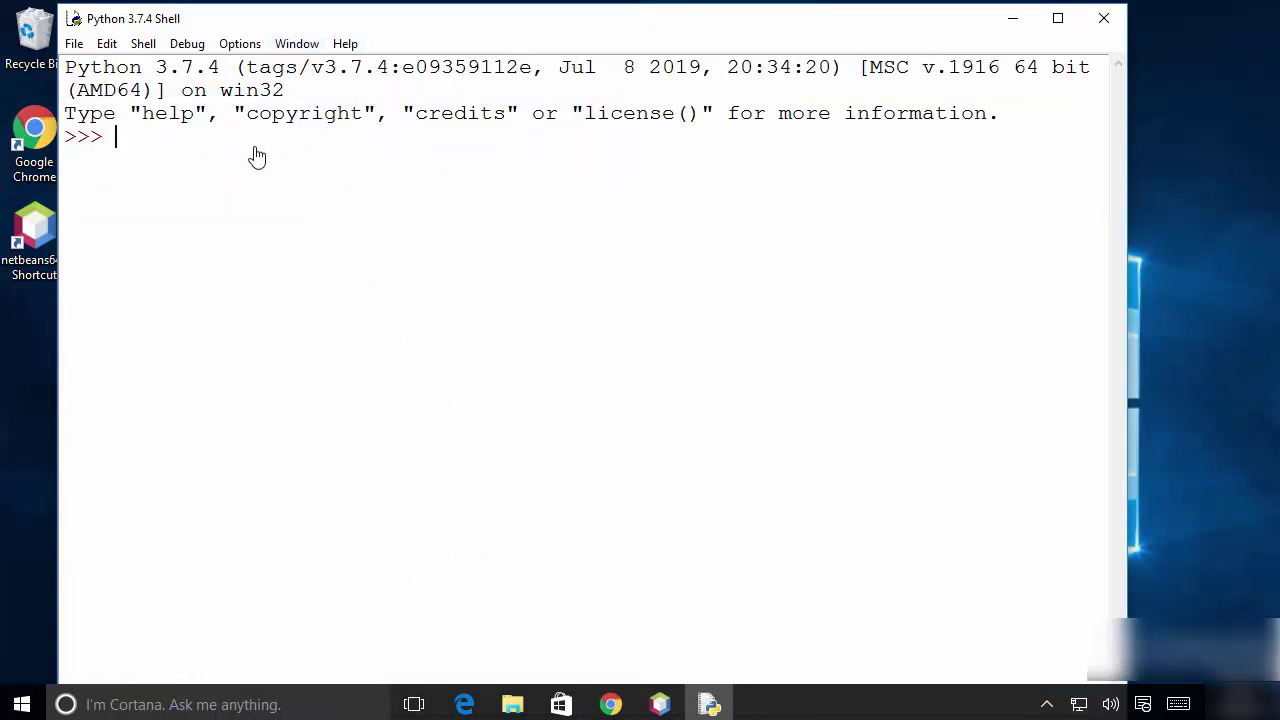
Run print("Hello World") in the IDLE shell, then close the shell window.
type("prin")
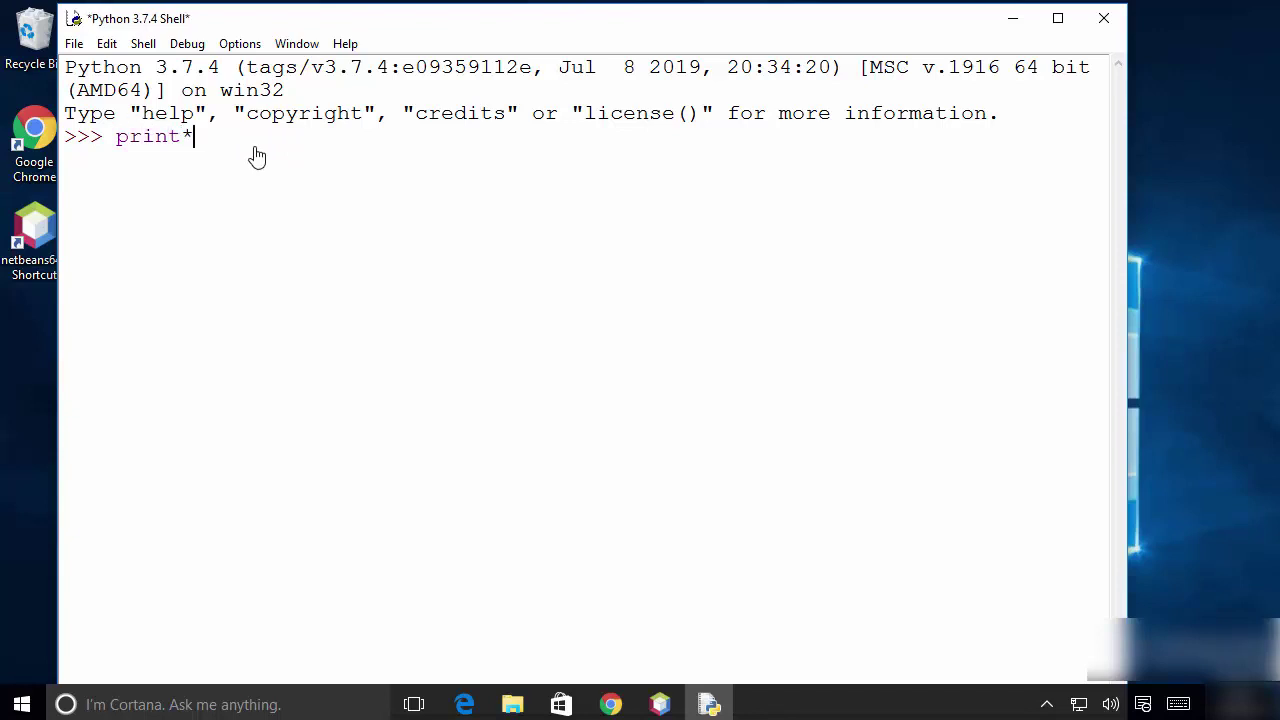
type("t(\")")
key("Left")
type("\"Hello World")
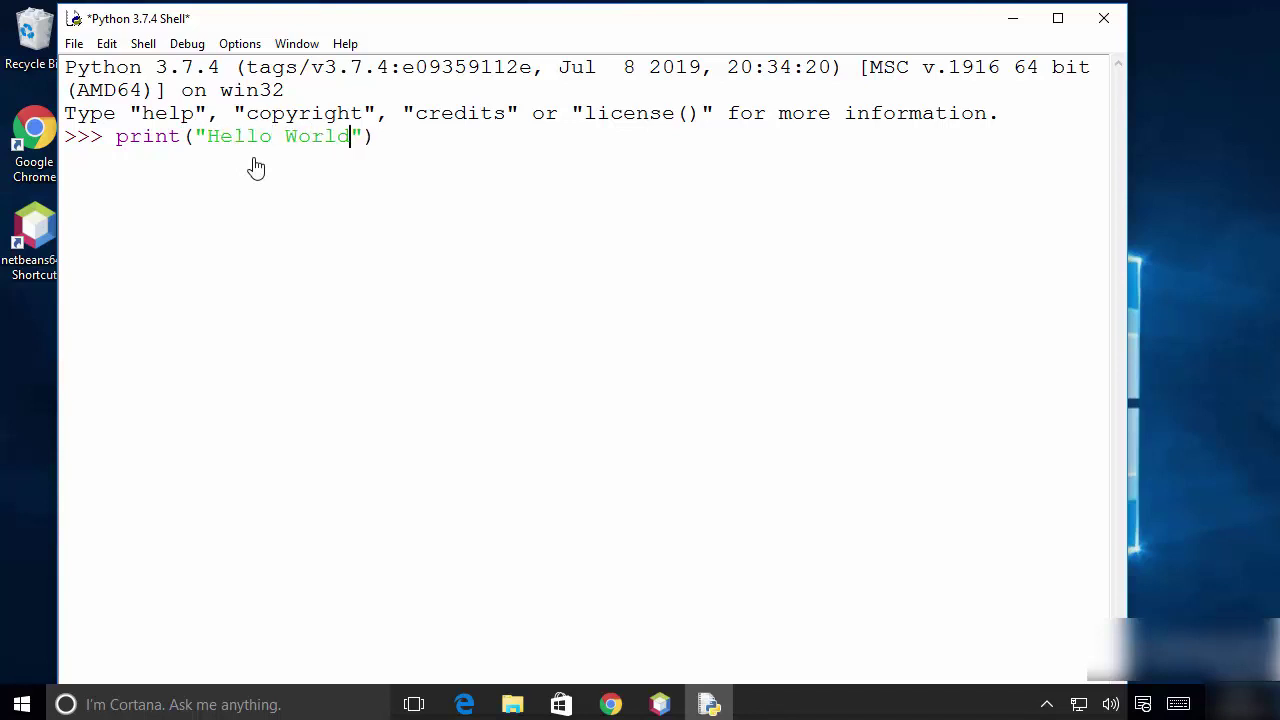
key("Return")
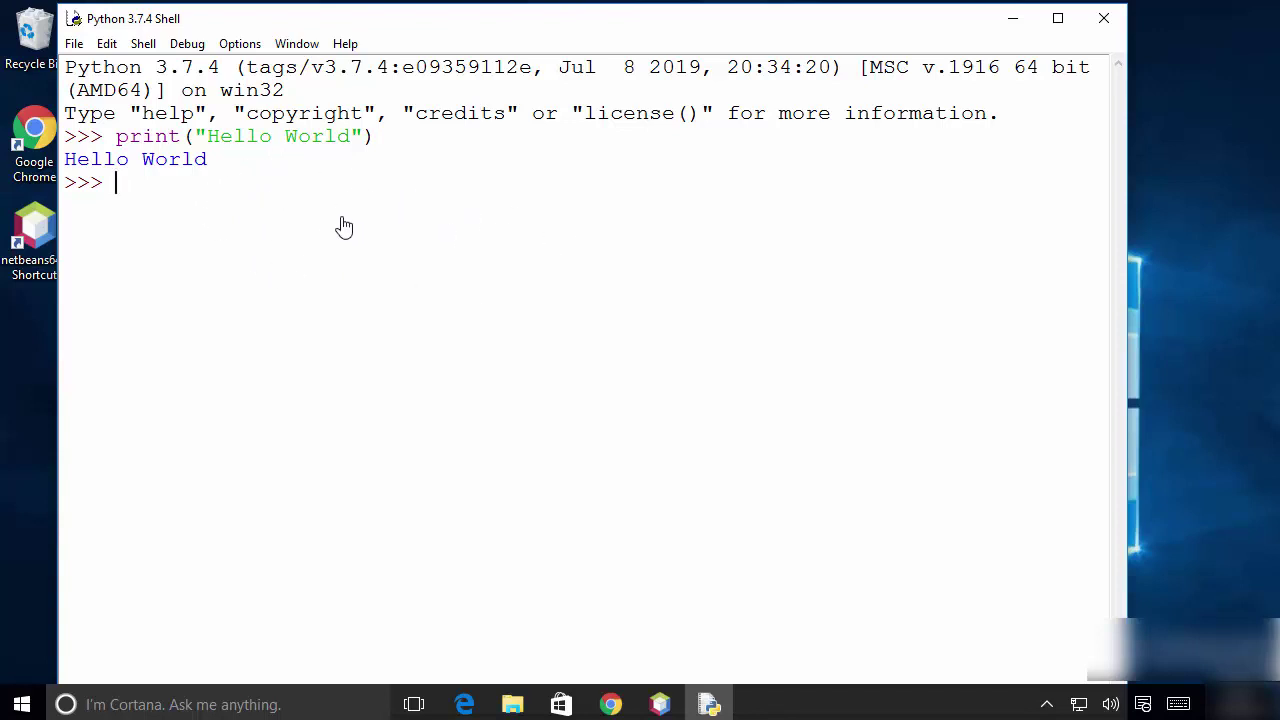
left_click(1104, 20)
Launch Python 3.7 (64-bit) from the Start menu's Recently added apps and focus its console.
left_click(20, 702)
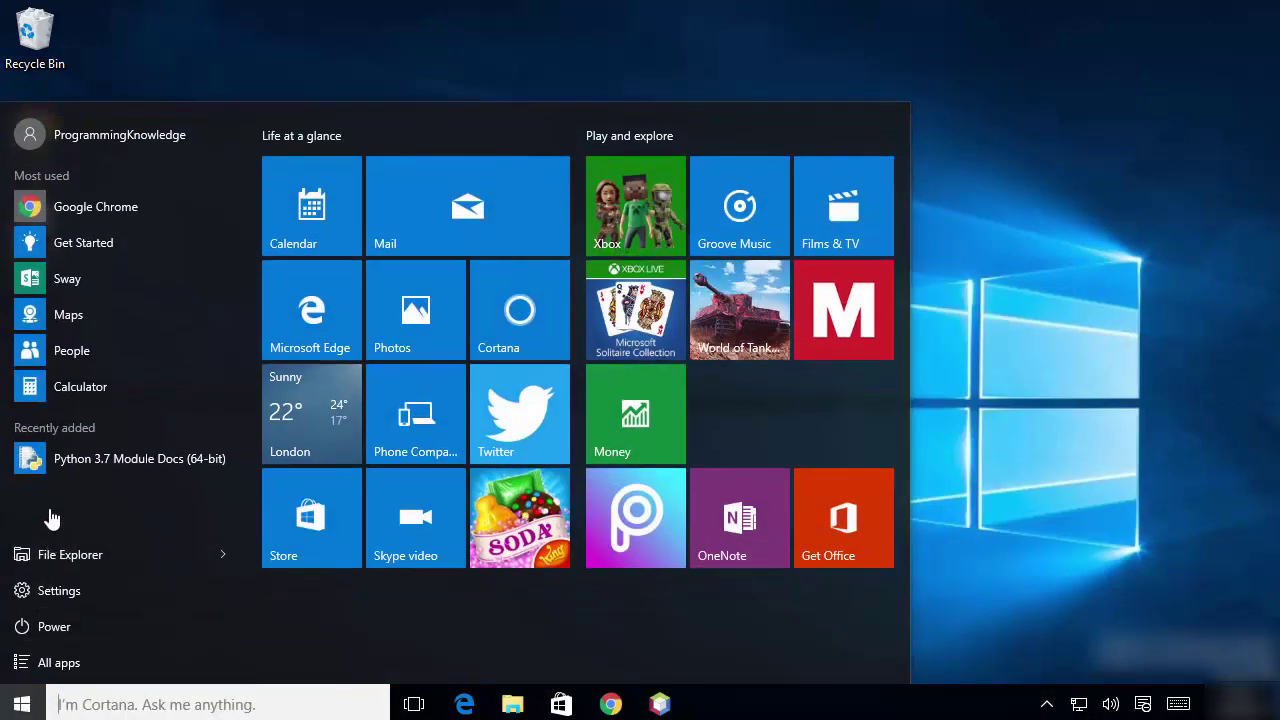
left_click(52, 662)
left_click(68, 262)
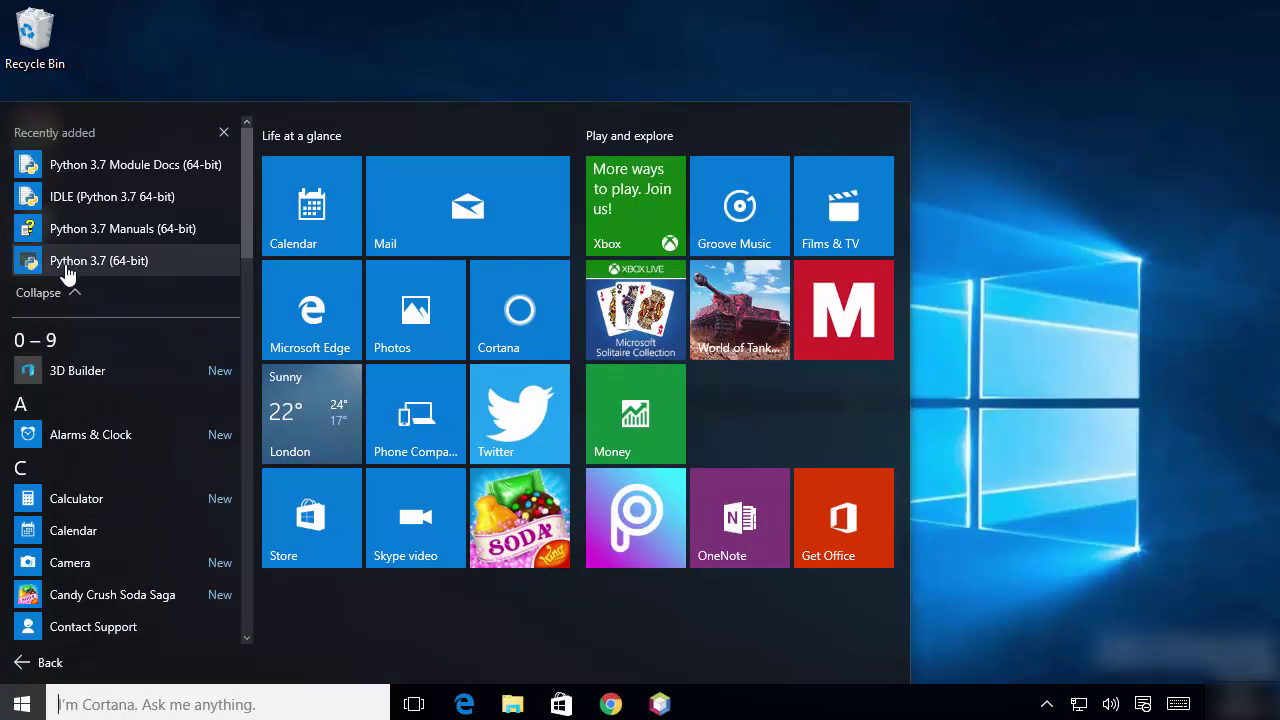
left_click(114, 266)
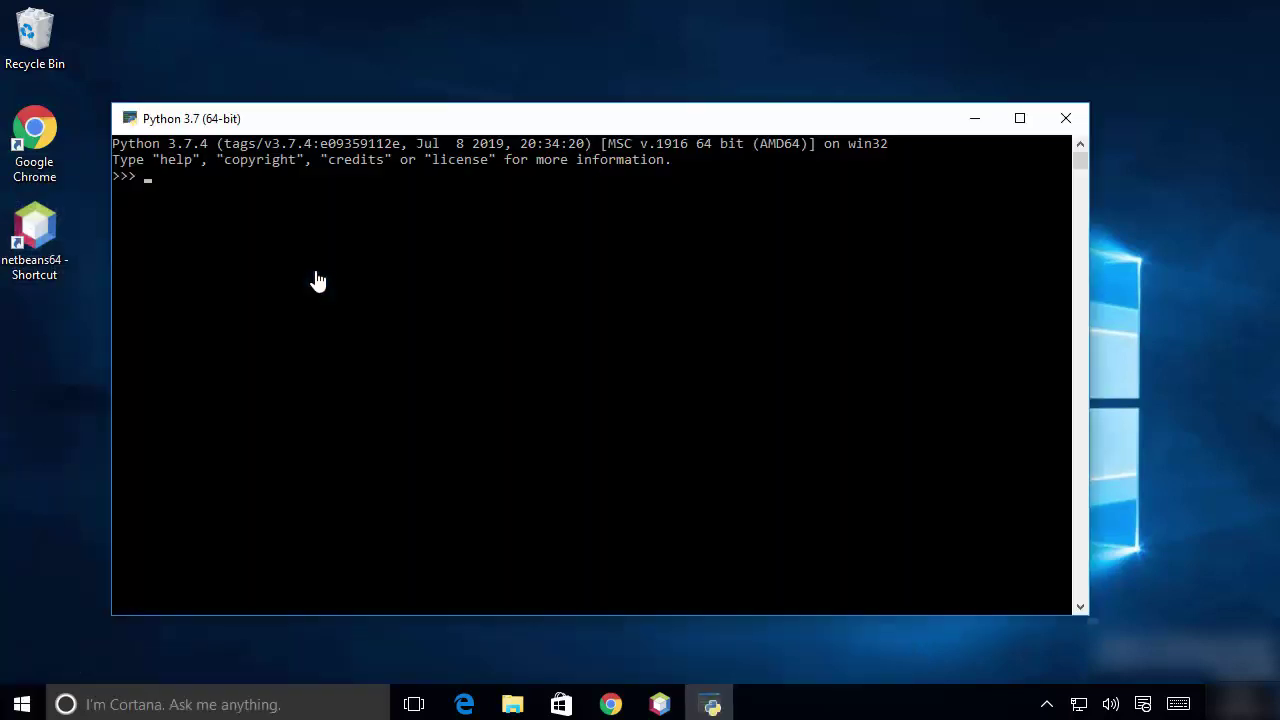
left_click(316, 274)
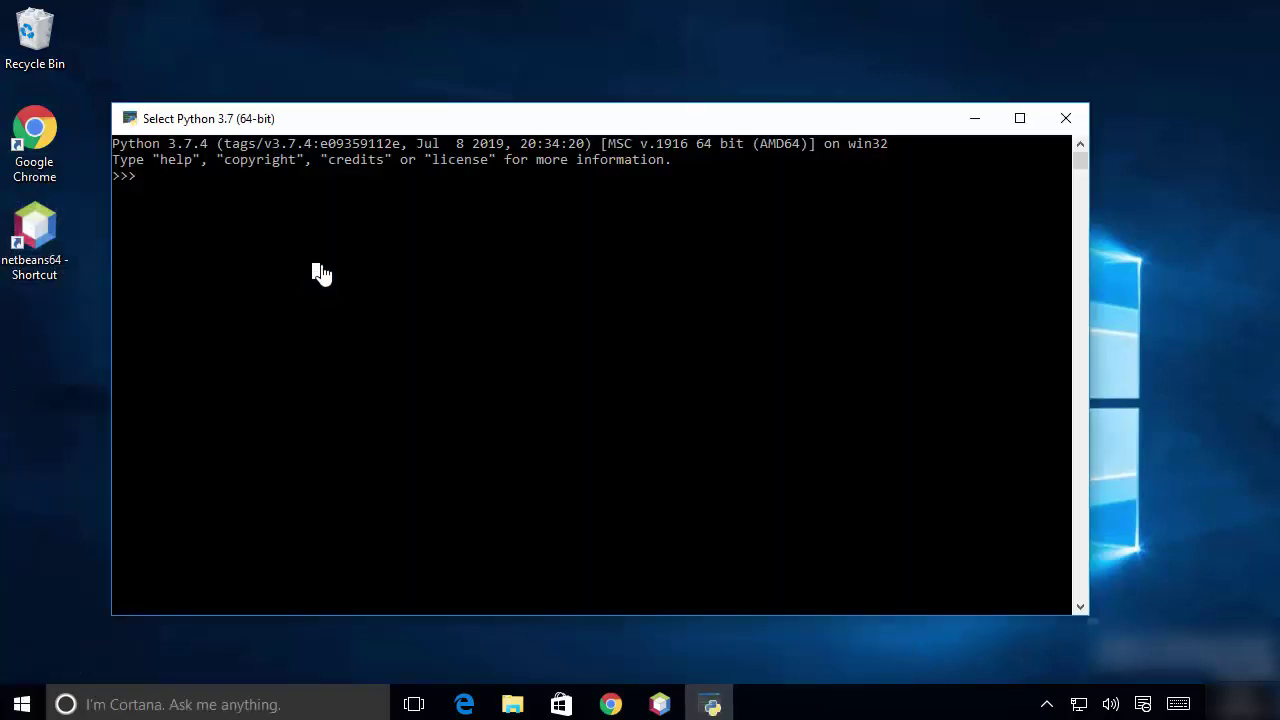
Run print("Hello World") at the Python console's >>> prompt, then close the console.
type("print")
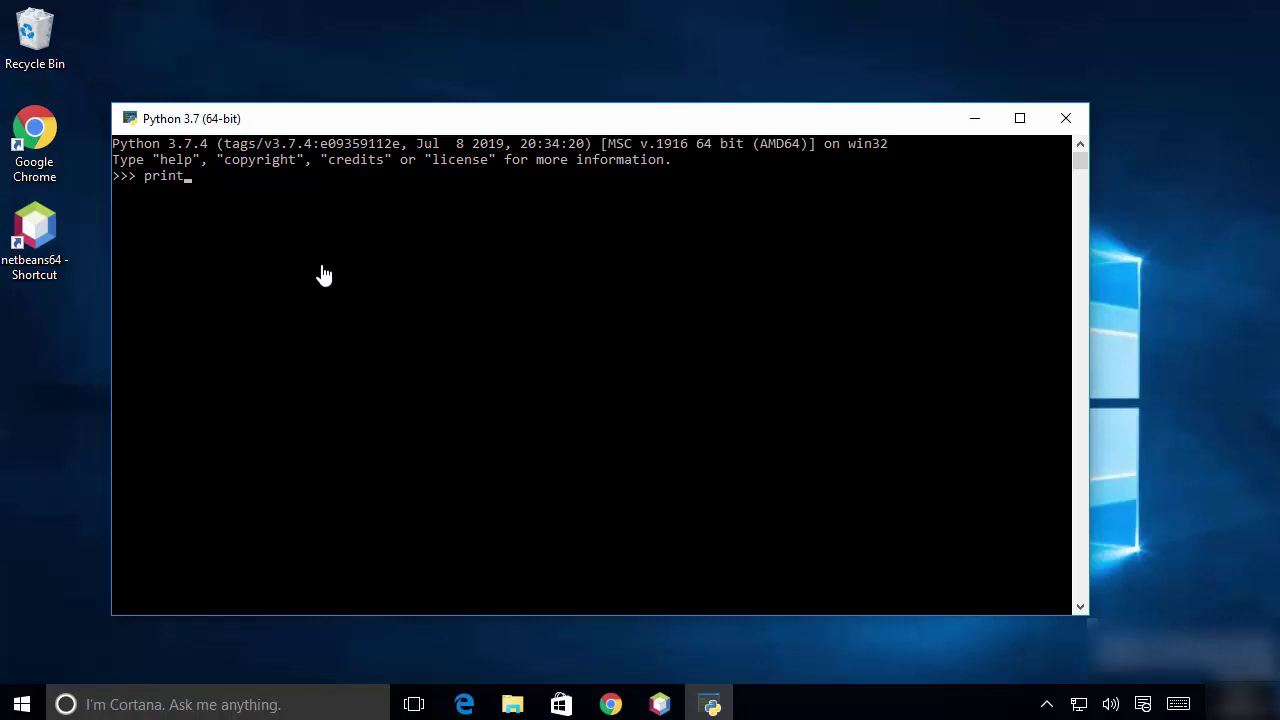
type("\"Hello World\"")
key("Return")
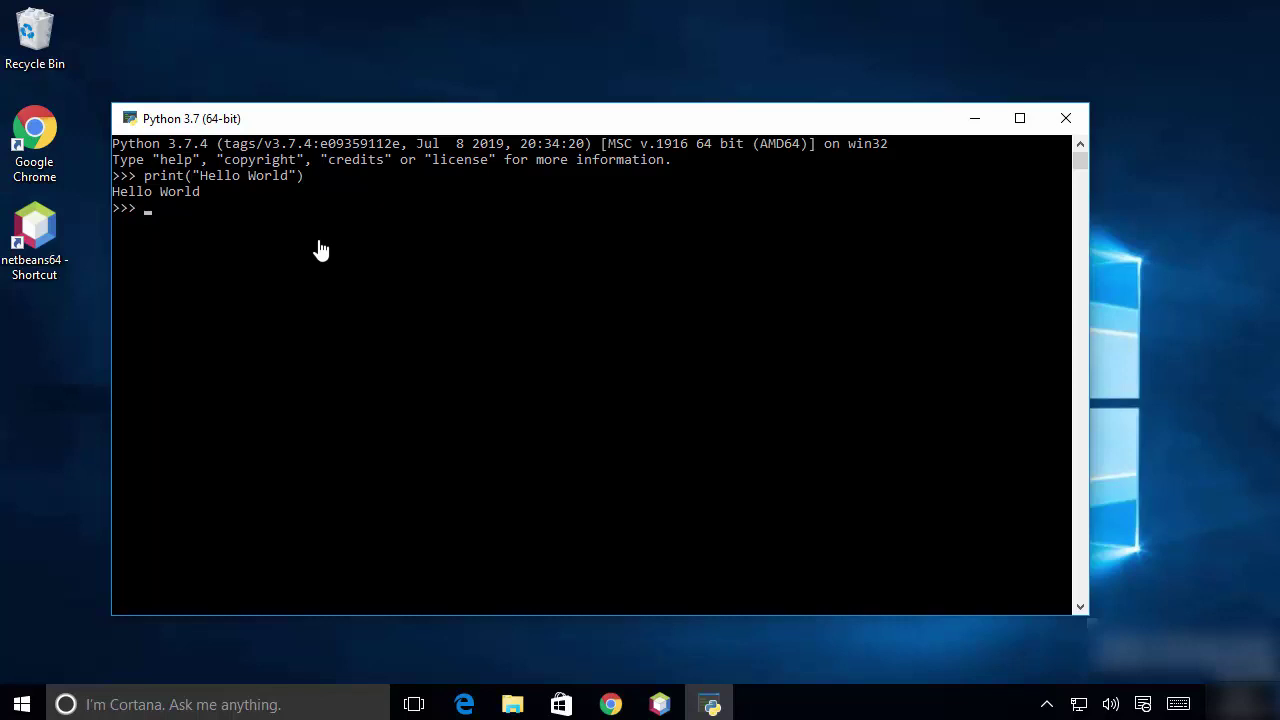
left_click(1066, 119)
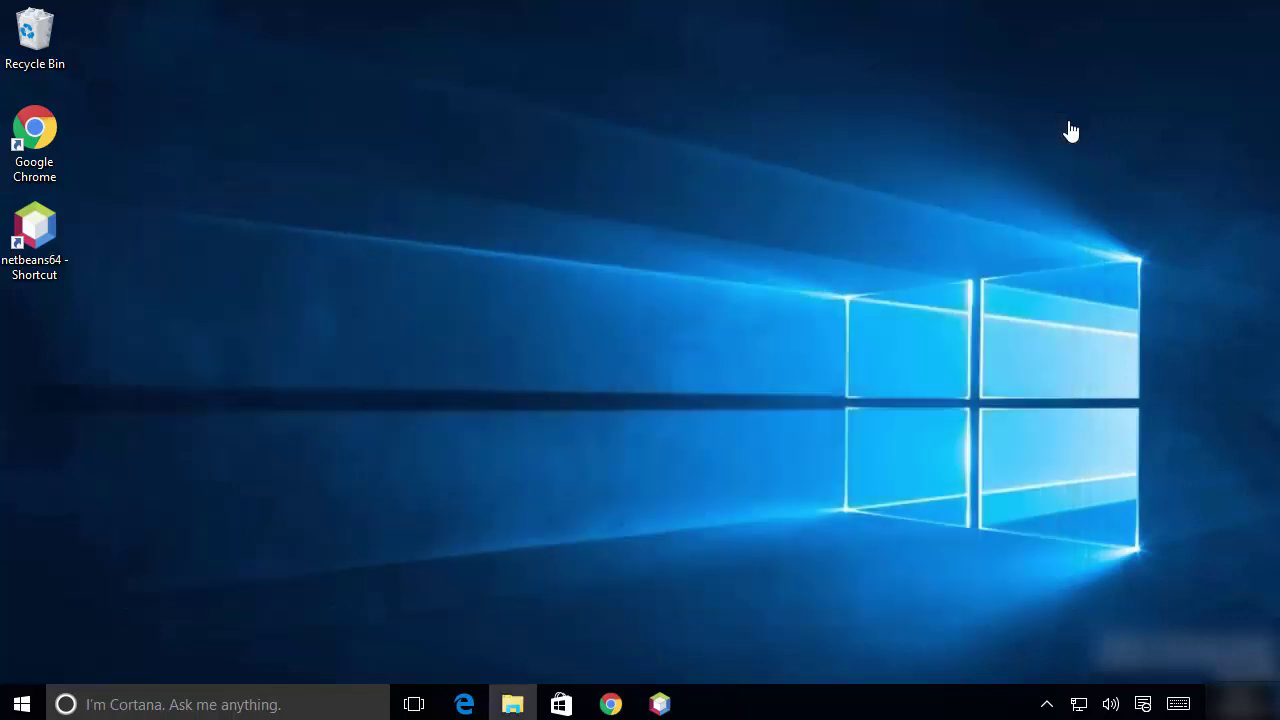
Open Command Prompt from the Start button's right-click power-user menu.
right_click(22, 705)
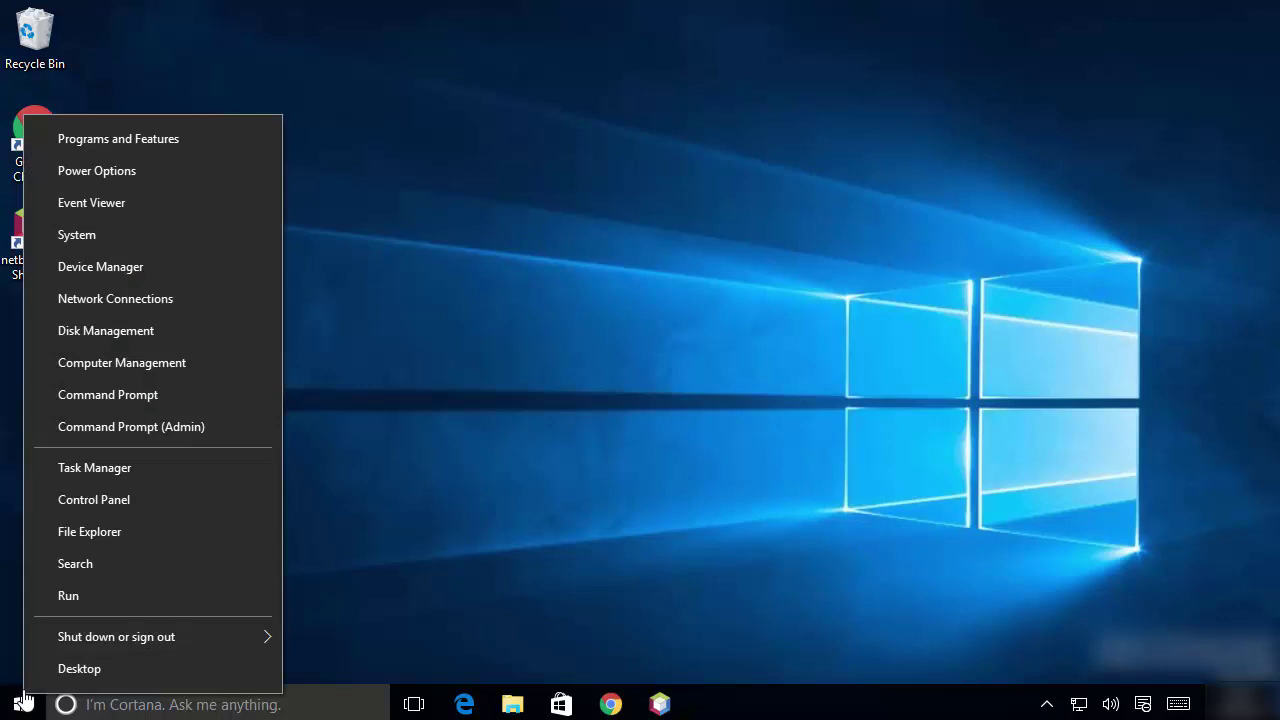
left_click(393, 500)
right_click(24, 706)
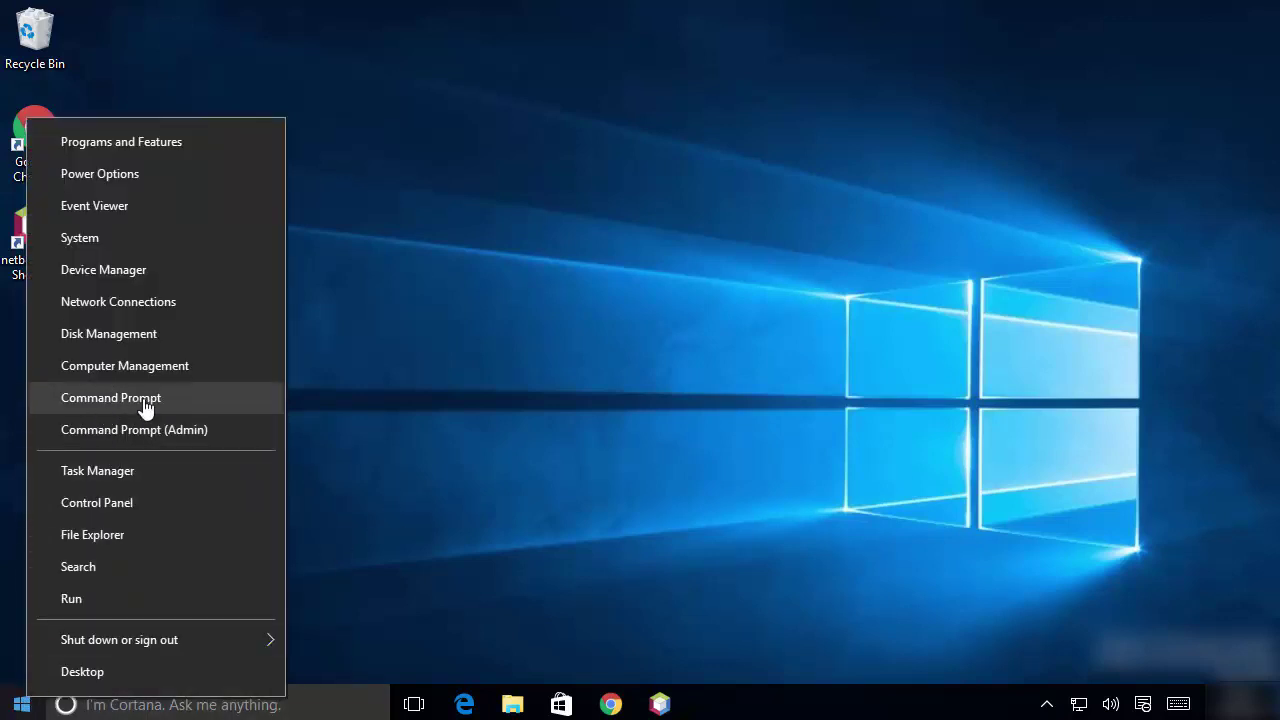
left_click(100, 402)
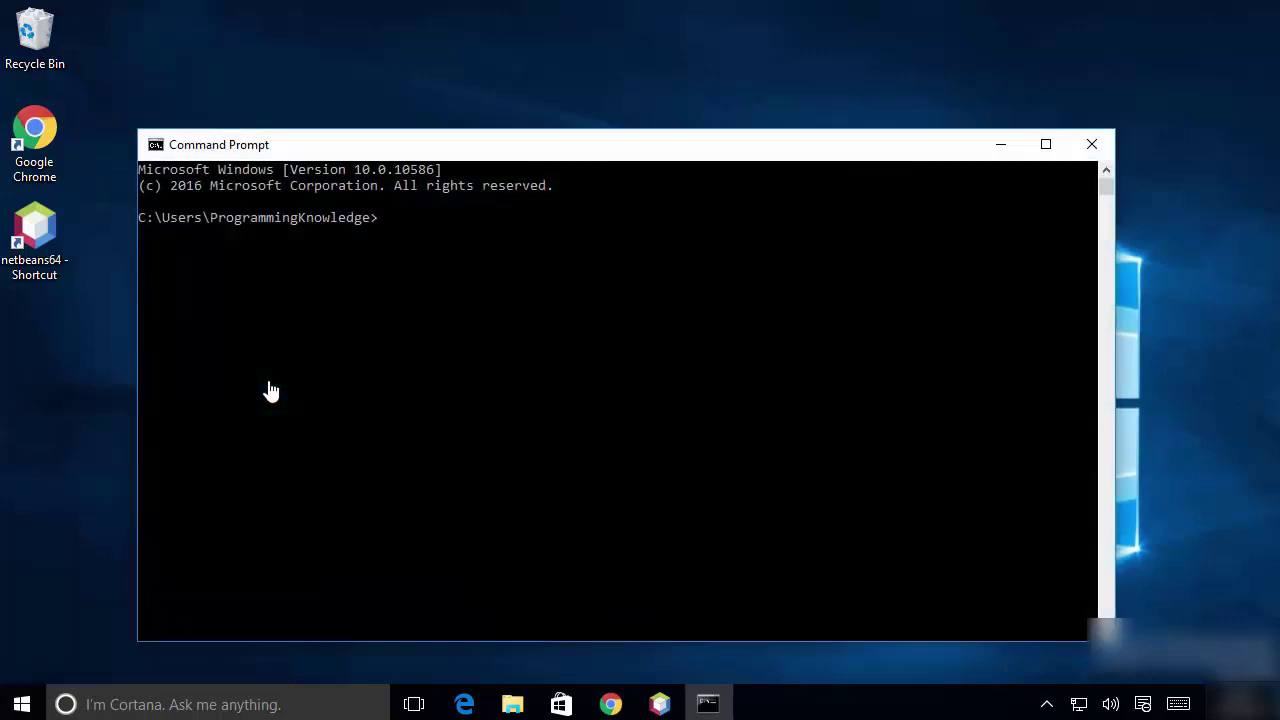
Start the Python 3.7.4 interpreter by running python in Command Prompt.
left_click(382, 380)
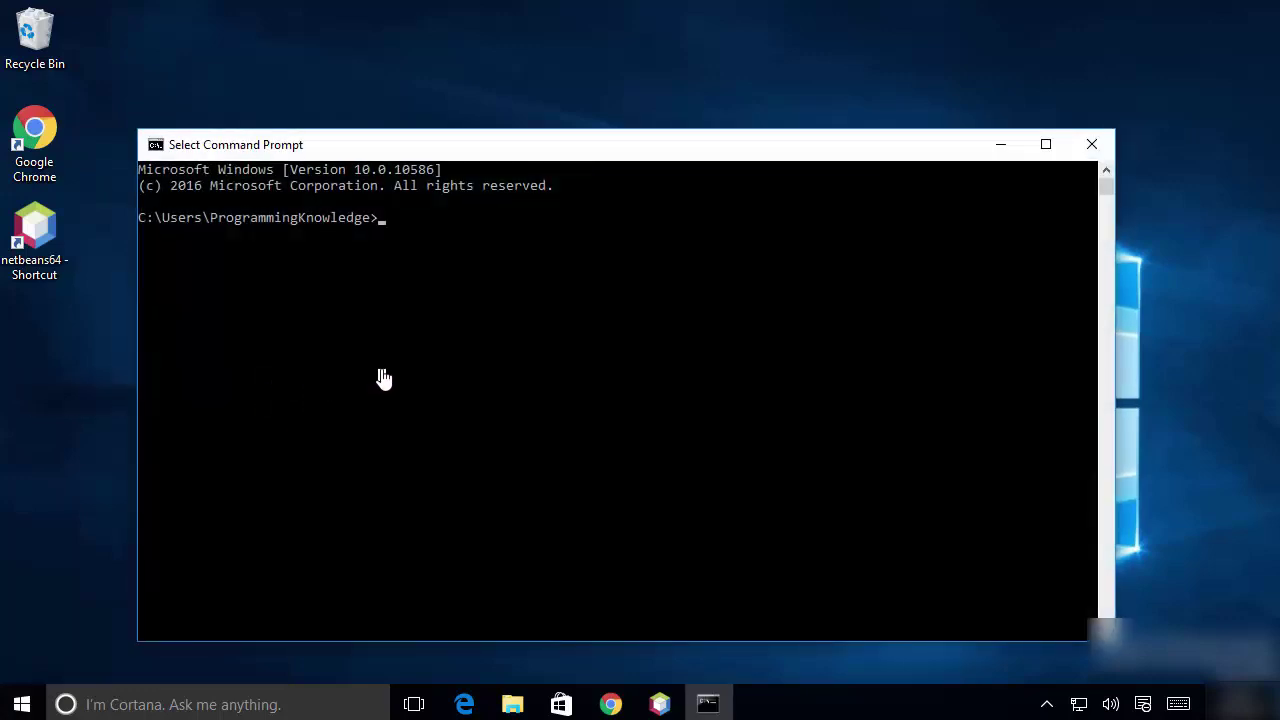
type("python")
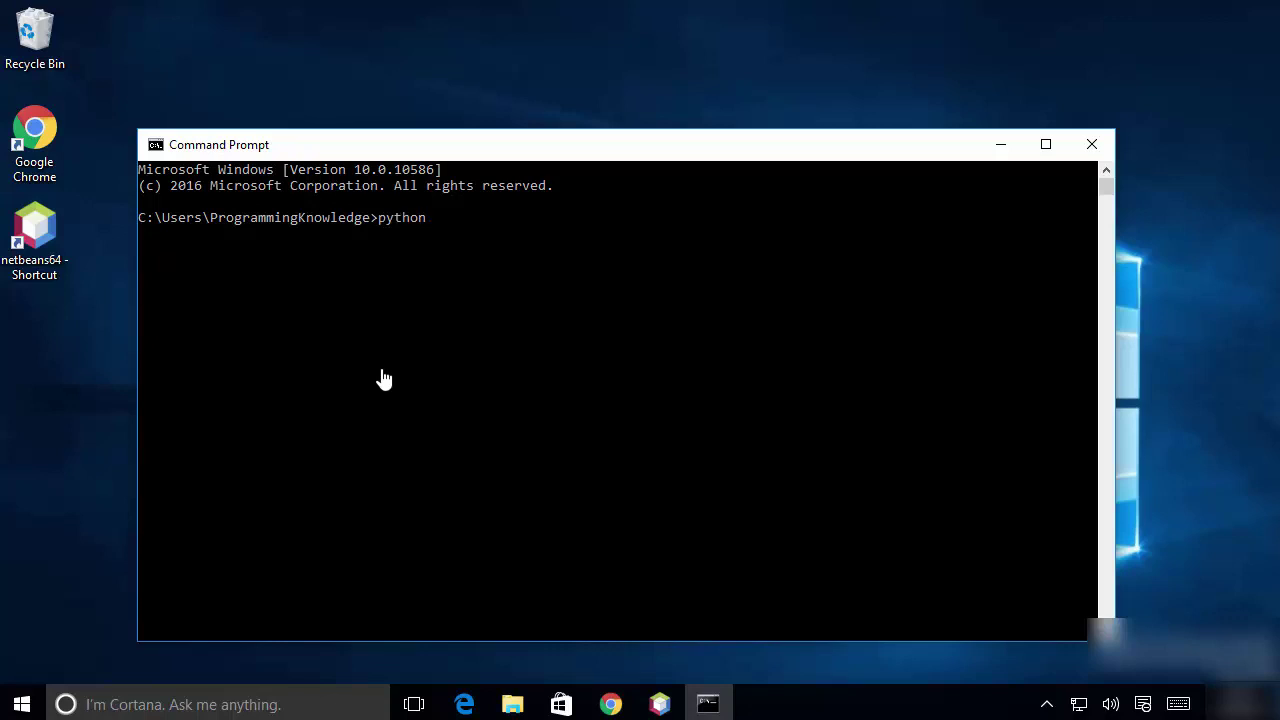
key("Return")
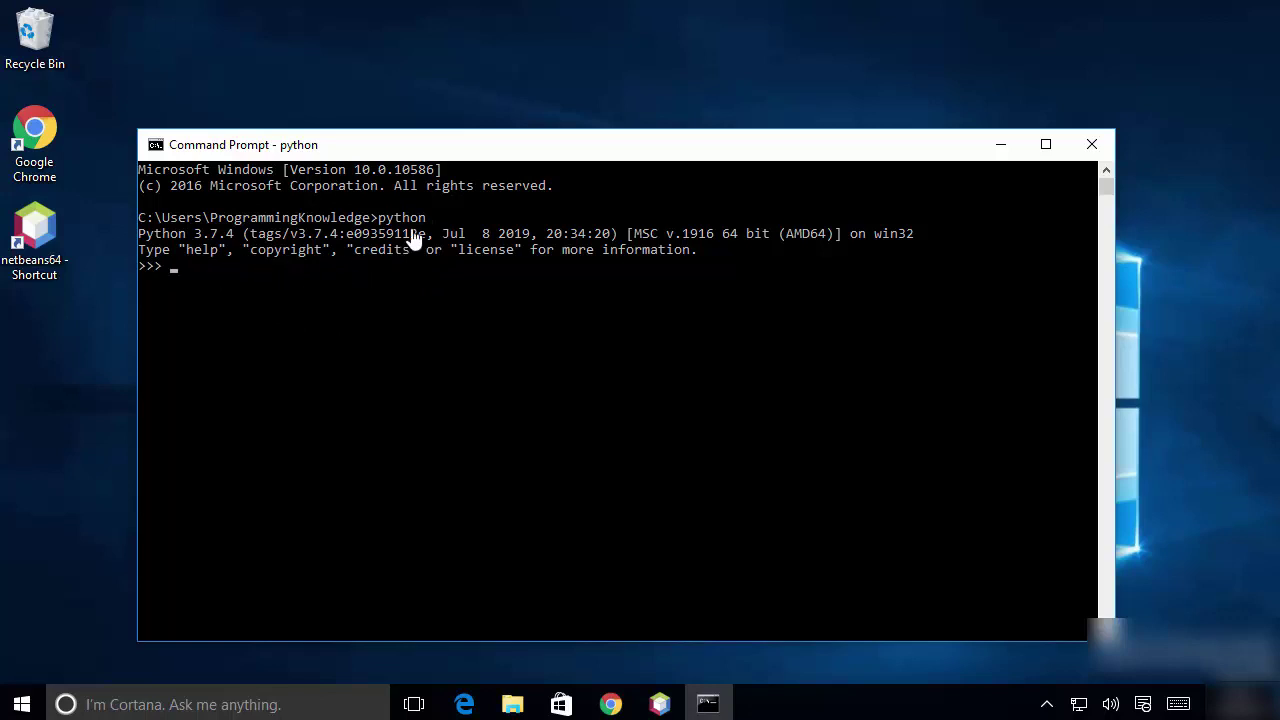
Run print("Hello World") in the interpreter to print Hello World.
left_click(226, 300)
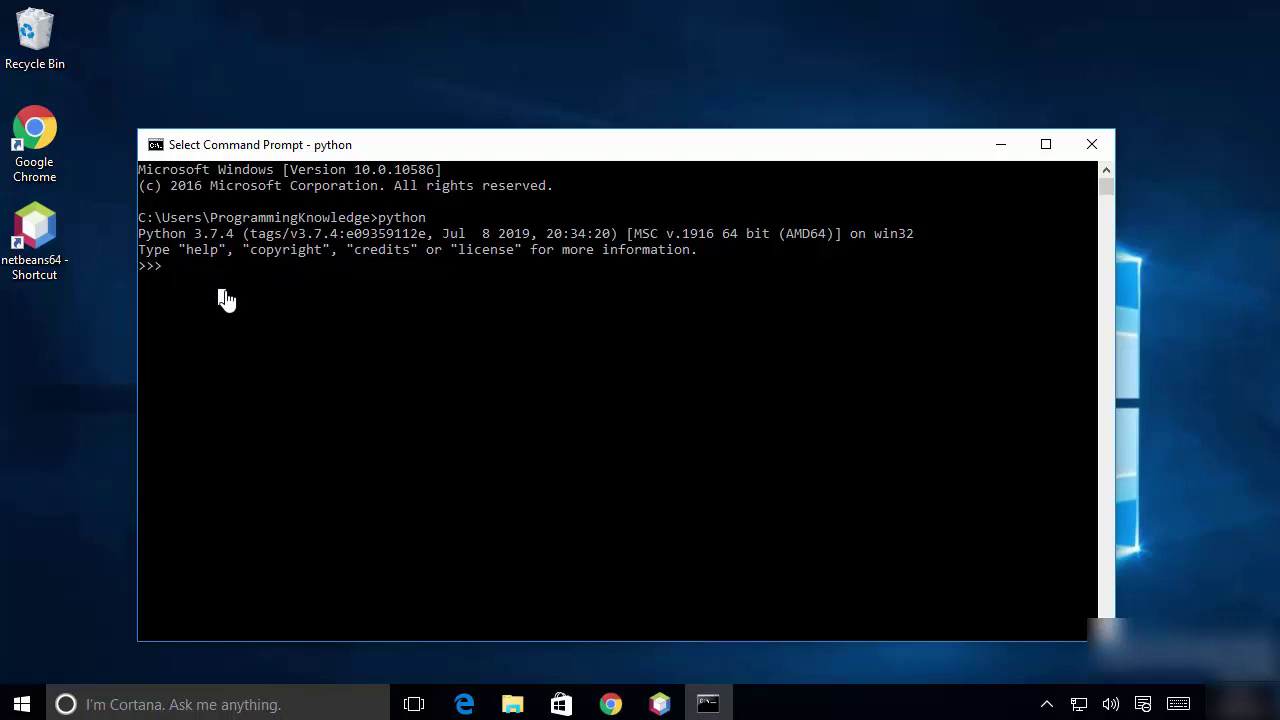
type("print(")
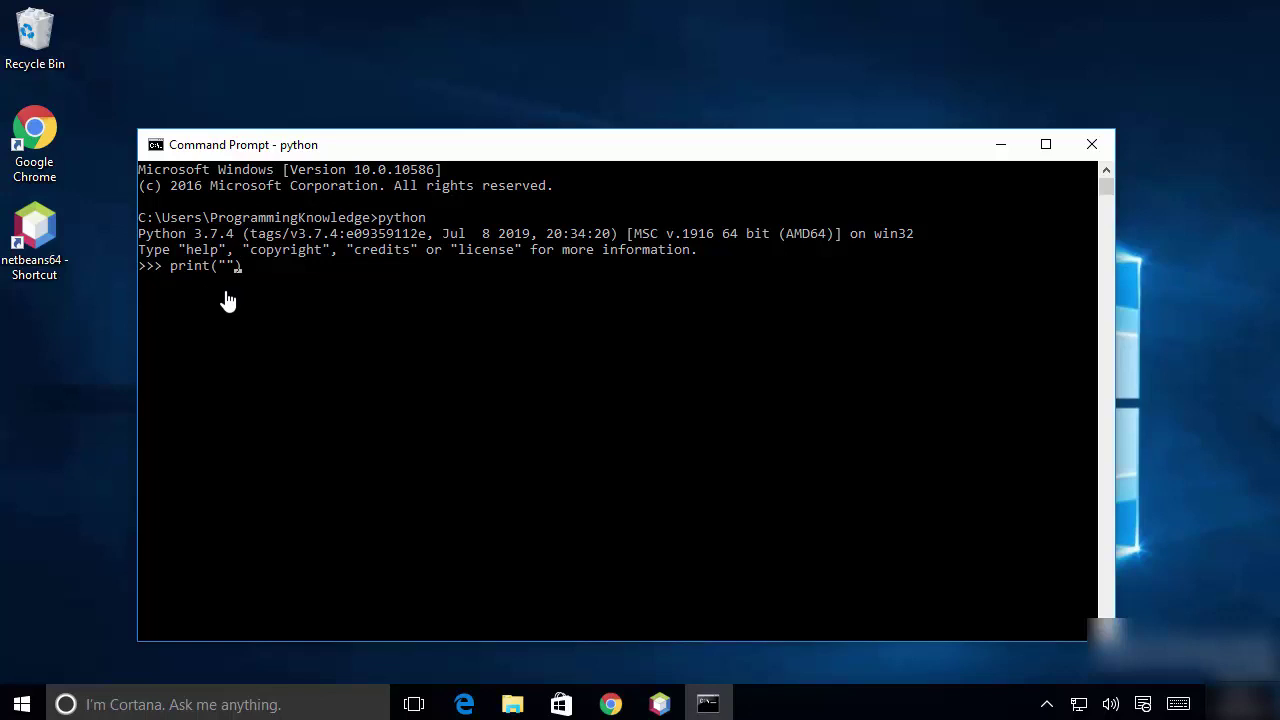
type("Hello World")
key("Return")
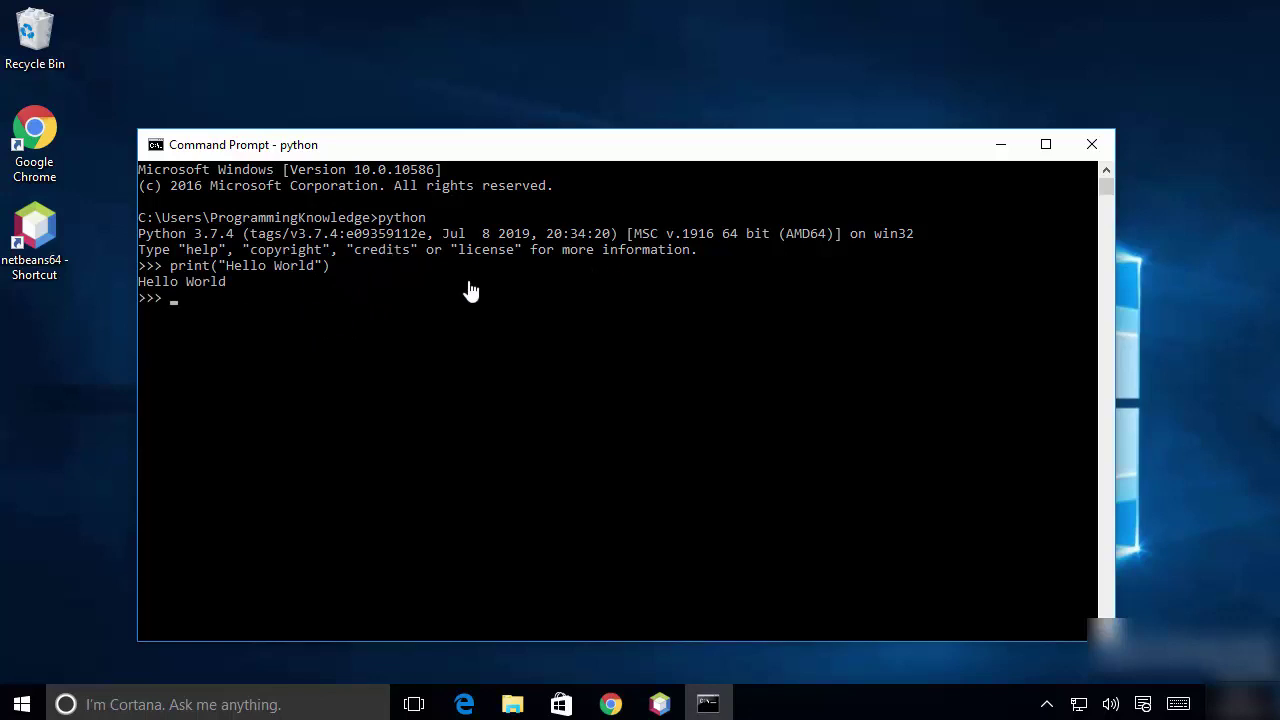
Exit Python with quit() back to the ordinary command prompt.
left_click(680, 362)
key("Escape")
type("it")
key("BackSpace")
key("BackSpace")
key("Return")
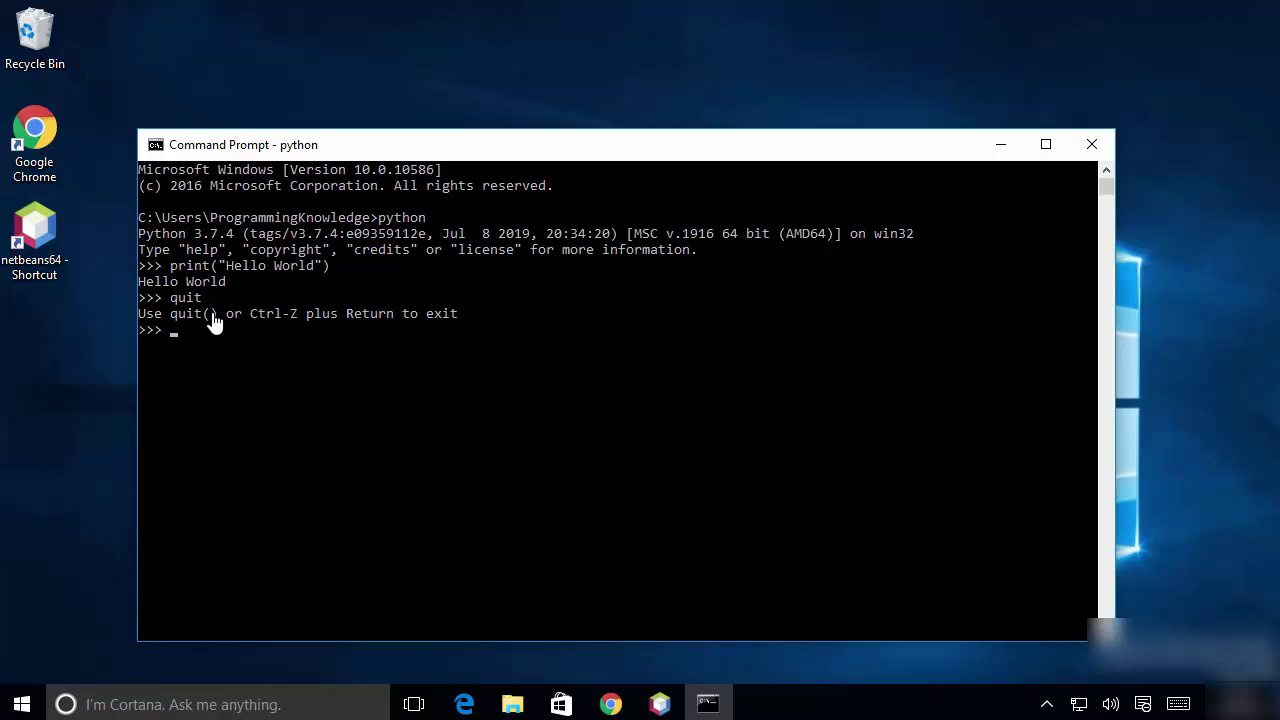
left_click(214, 334)
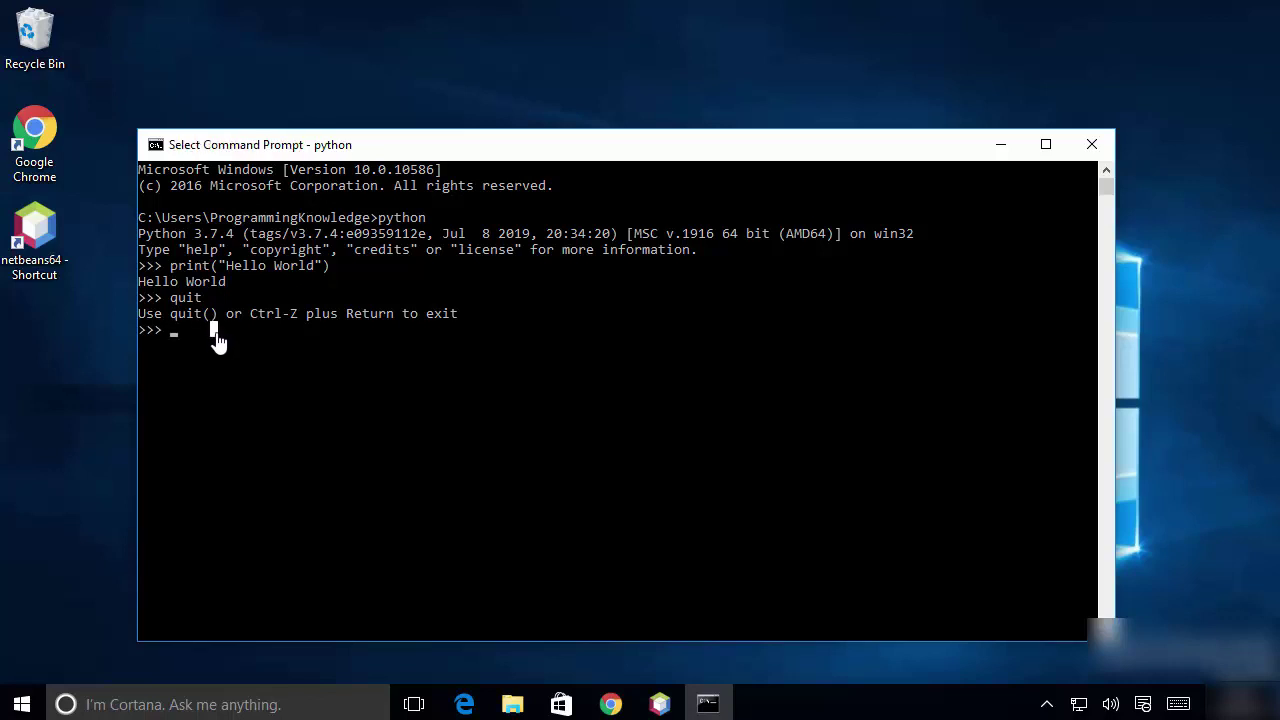
type("quit")
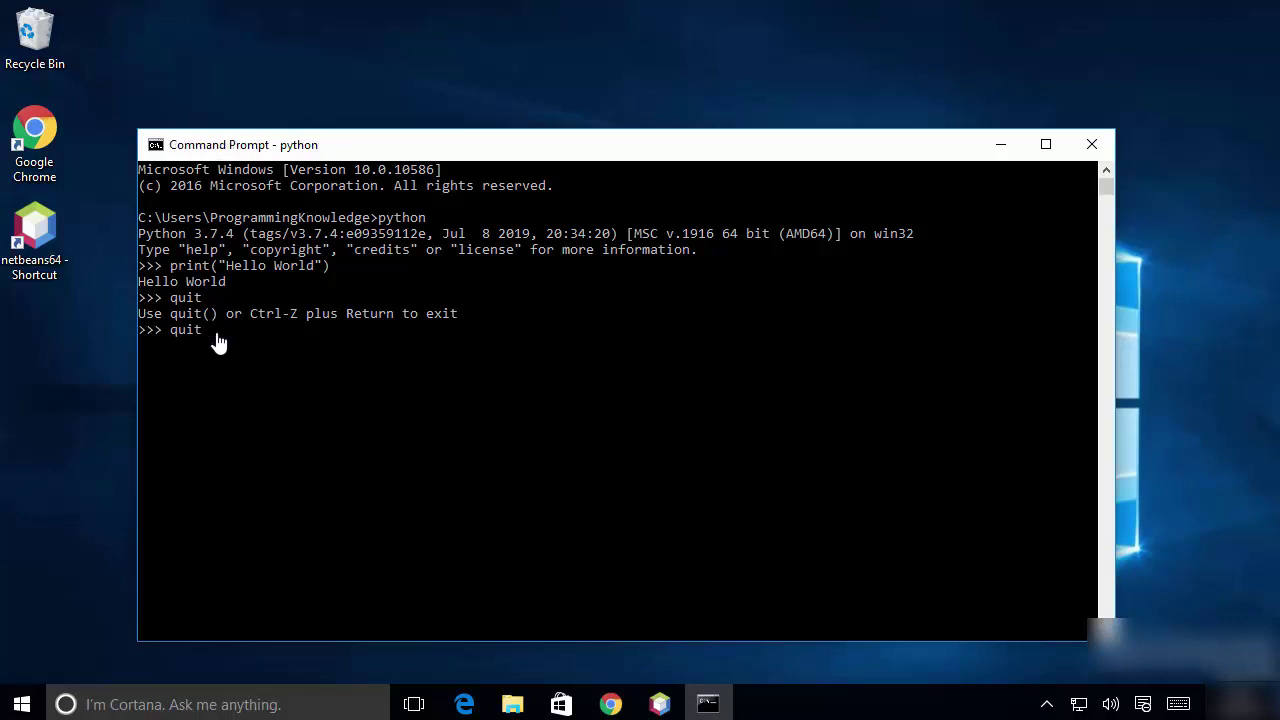
type("()")
key("Return")
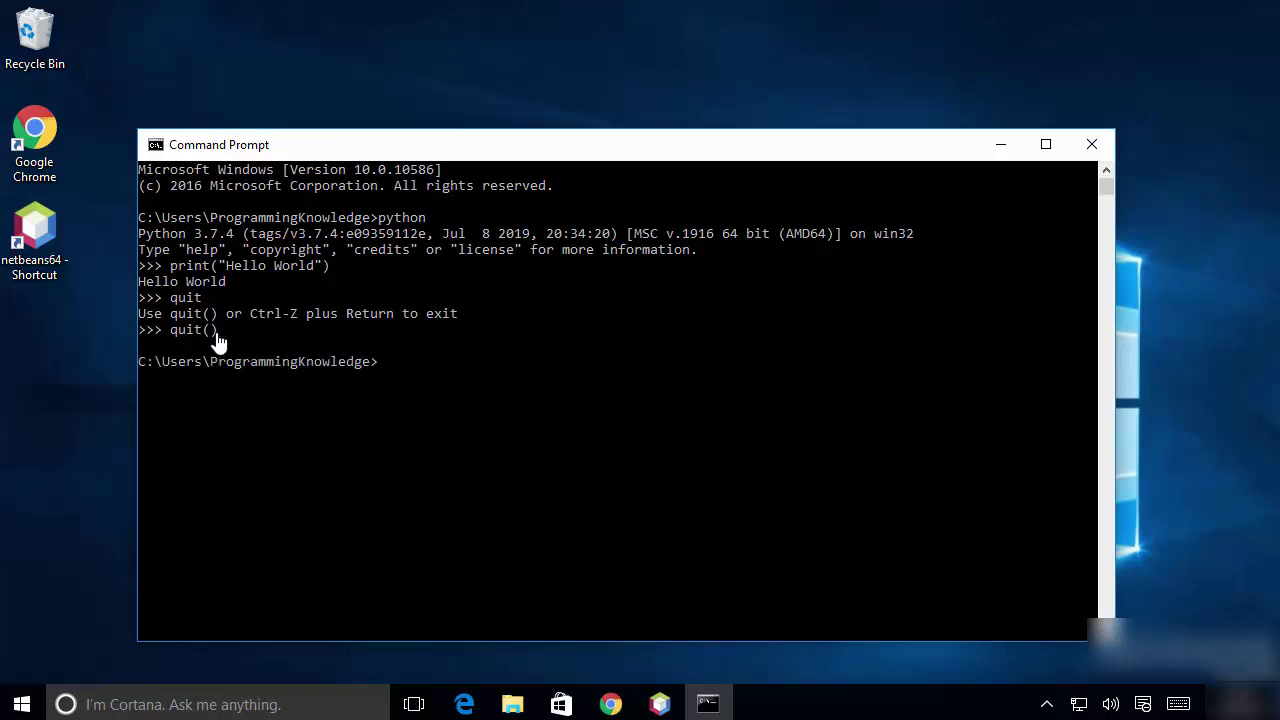
left_click_drag(249, 314, 292, 318)
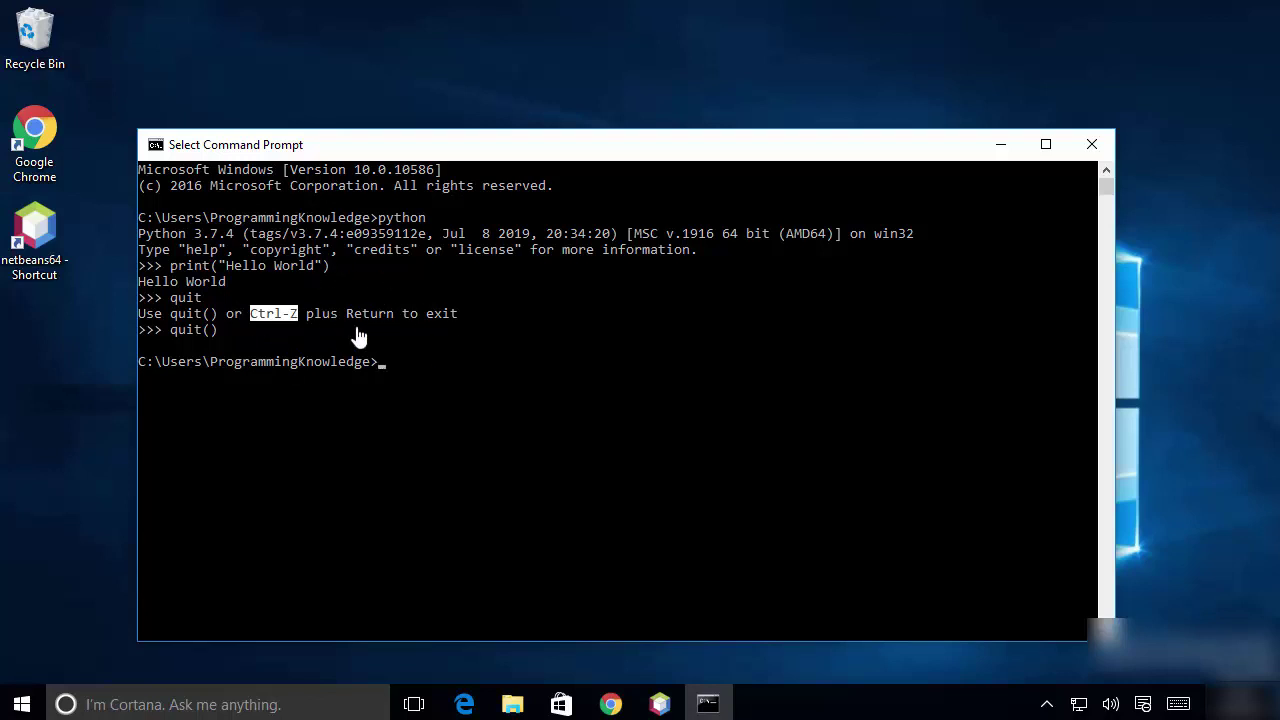
left_click(398, 364)
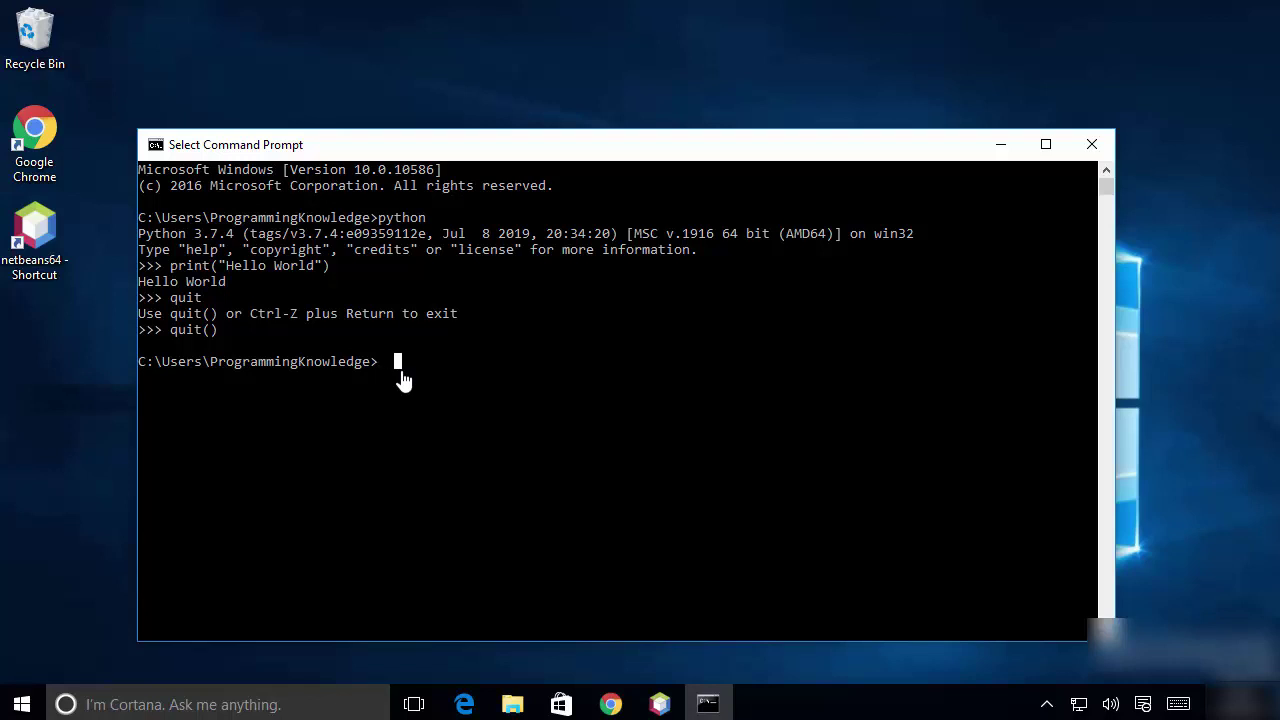
Run pip --version to confirm pip 19.0.3 for Python 3.7 under c:\python\python37.
type("pip")
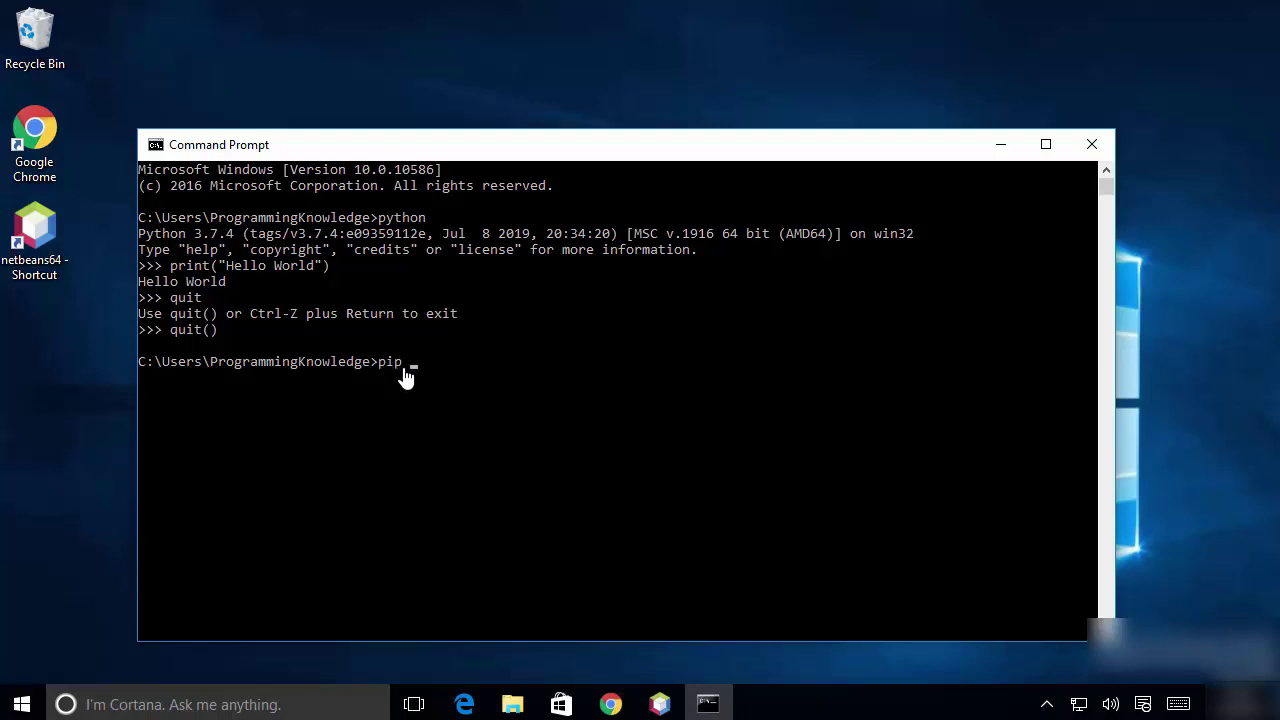
type("--version")
key("Return")
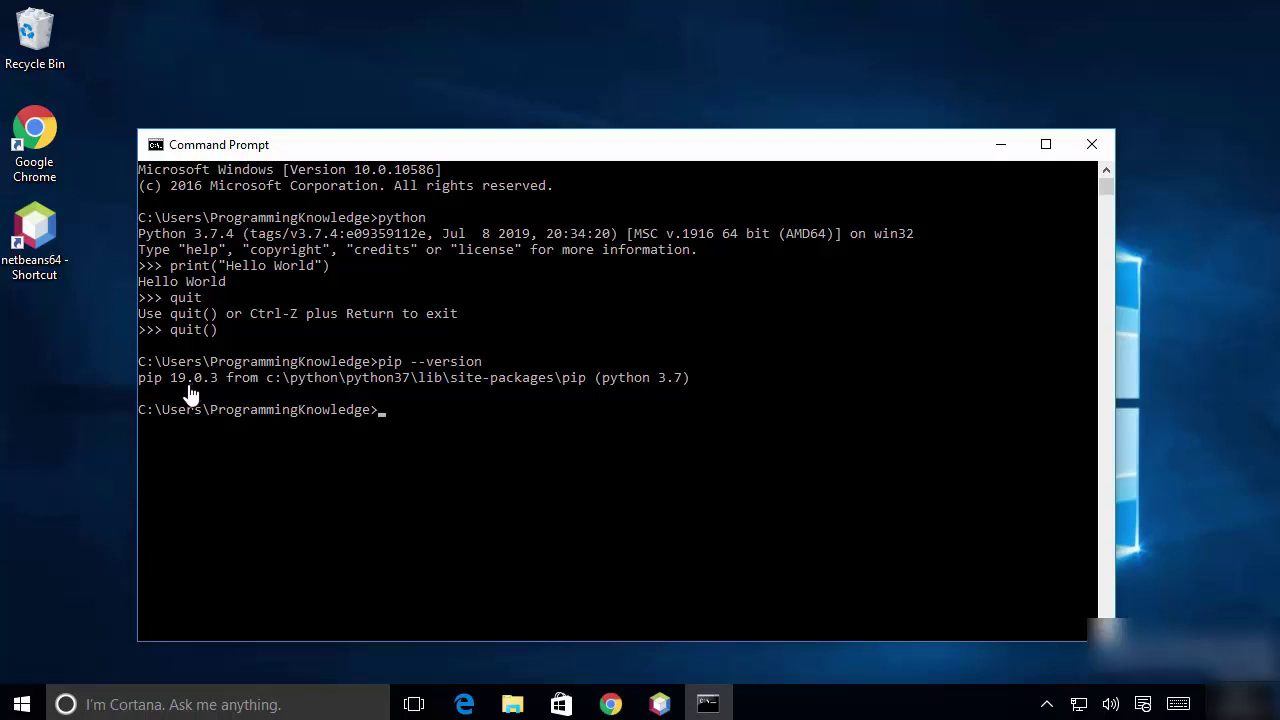
left_click(319, 443)
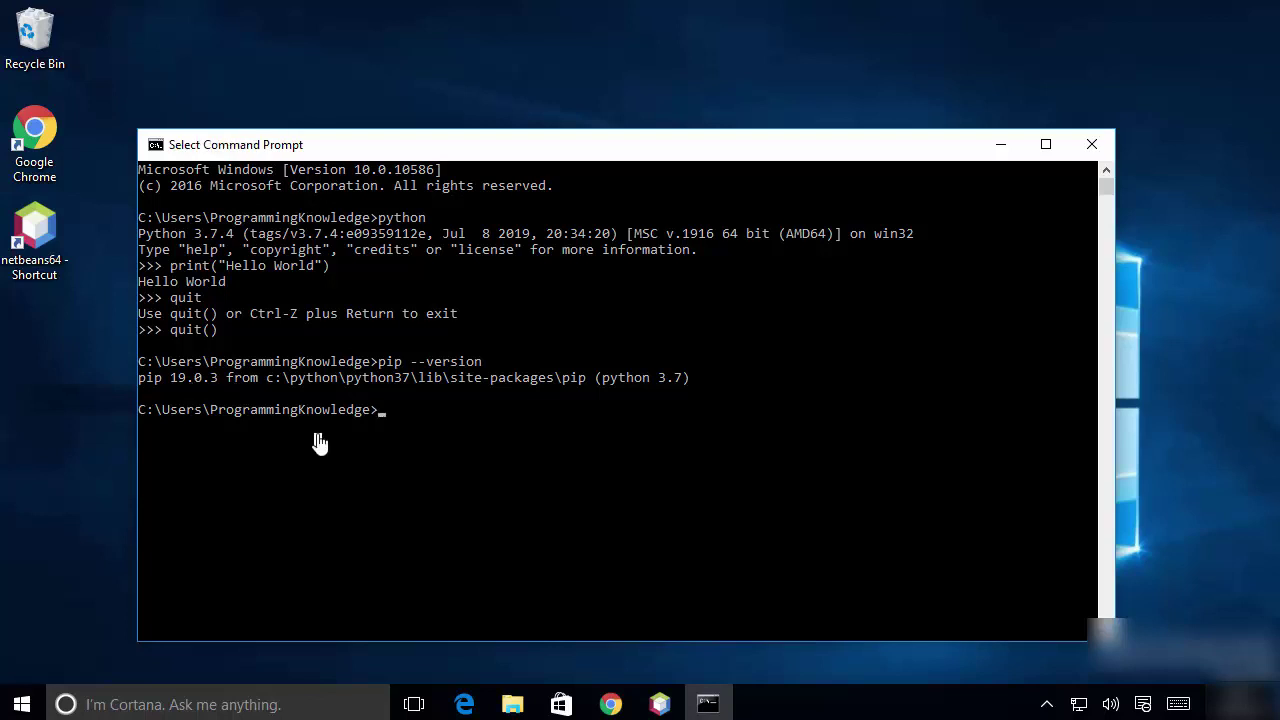